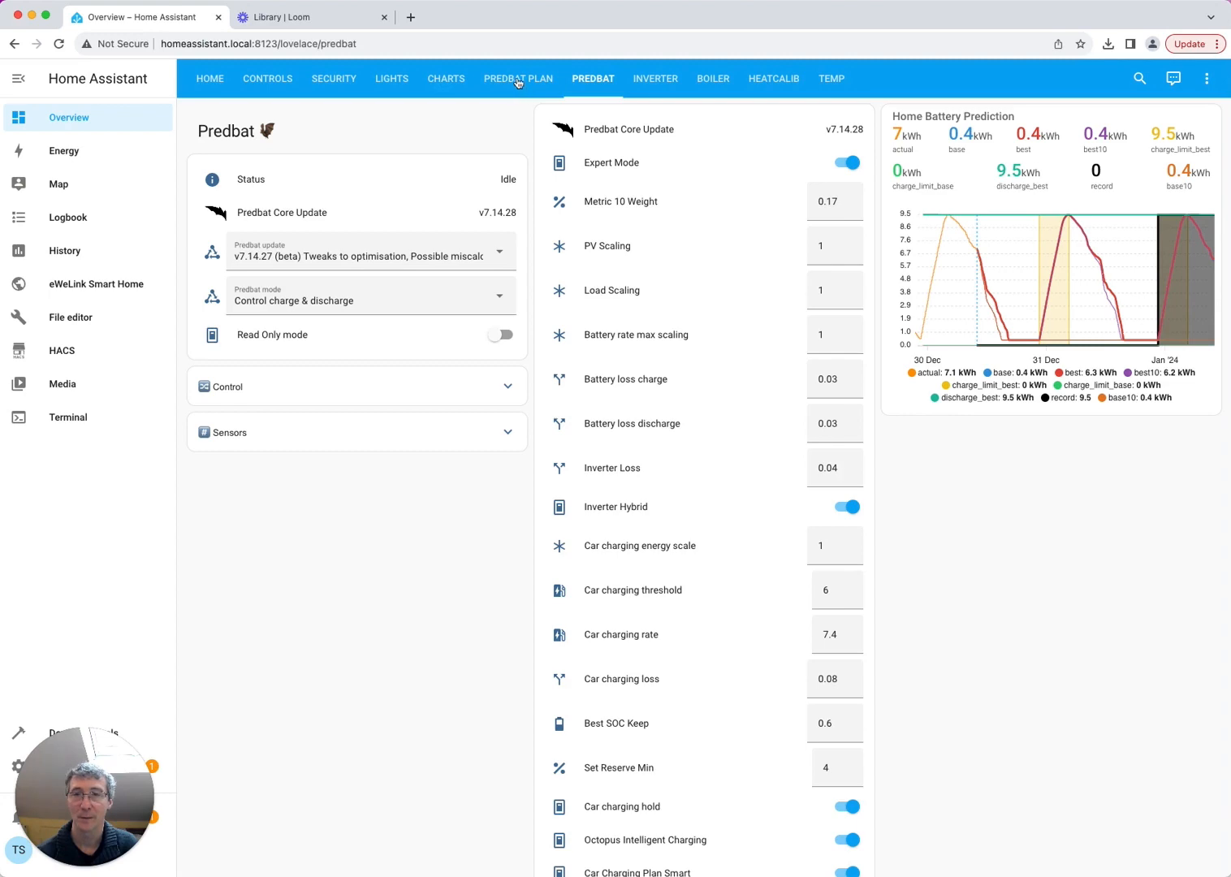
# Open the Predbat Core Update details and compare the installed version with the latest version.
pyautogui.click(216, 215)
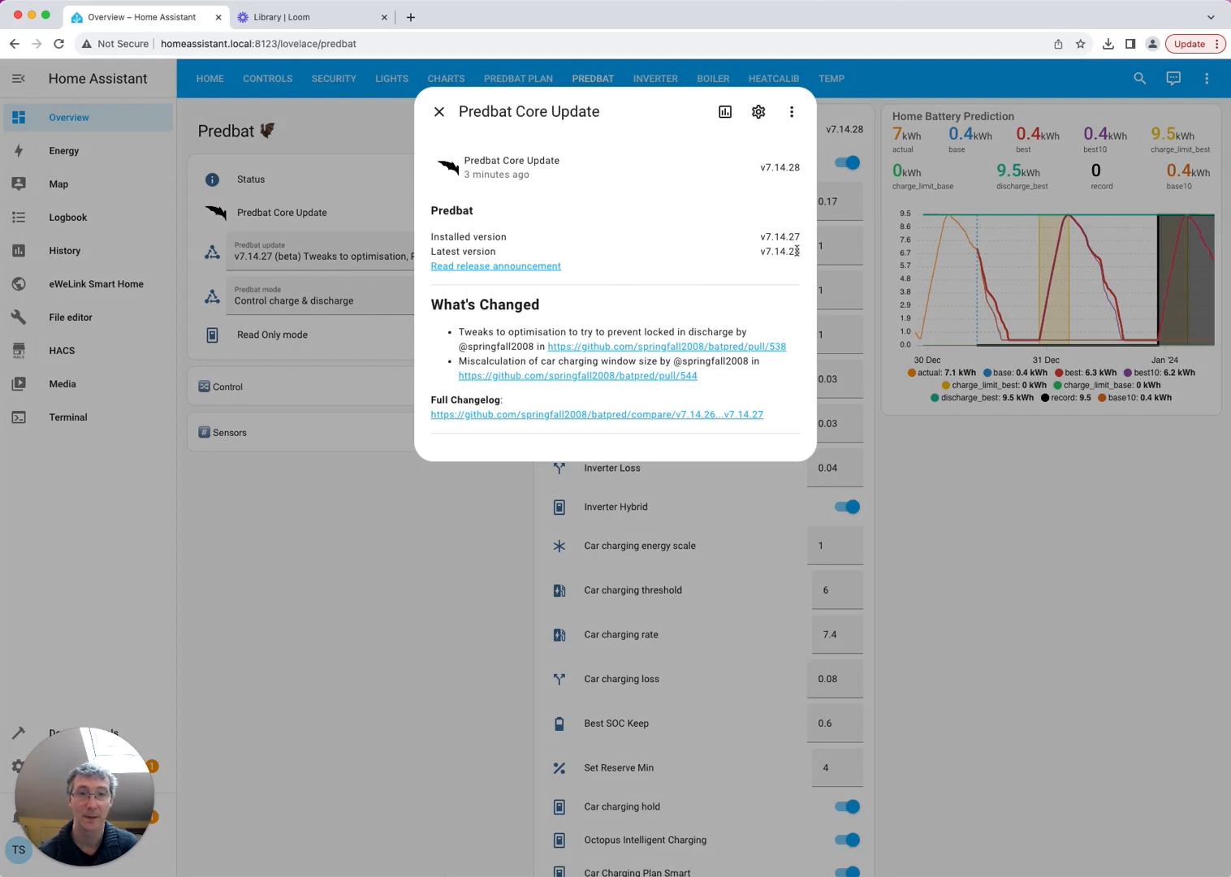
pyautogui.moveTo(801, 171); pyautogui.dragTo(760, 168)
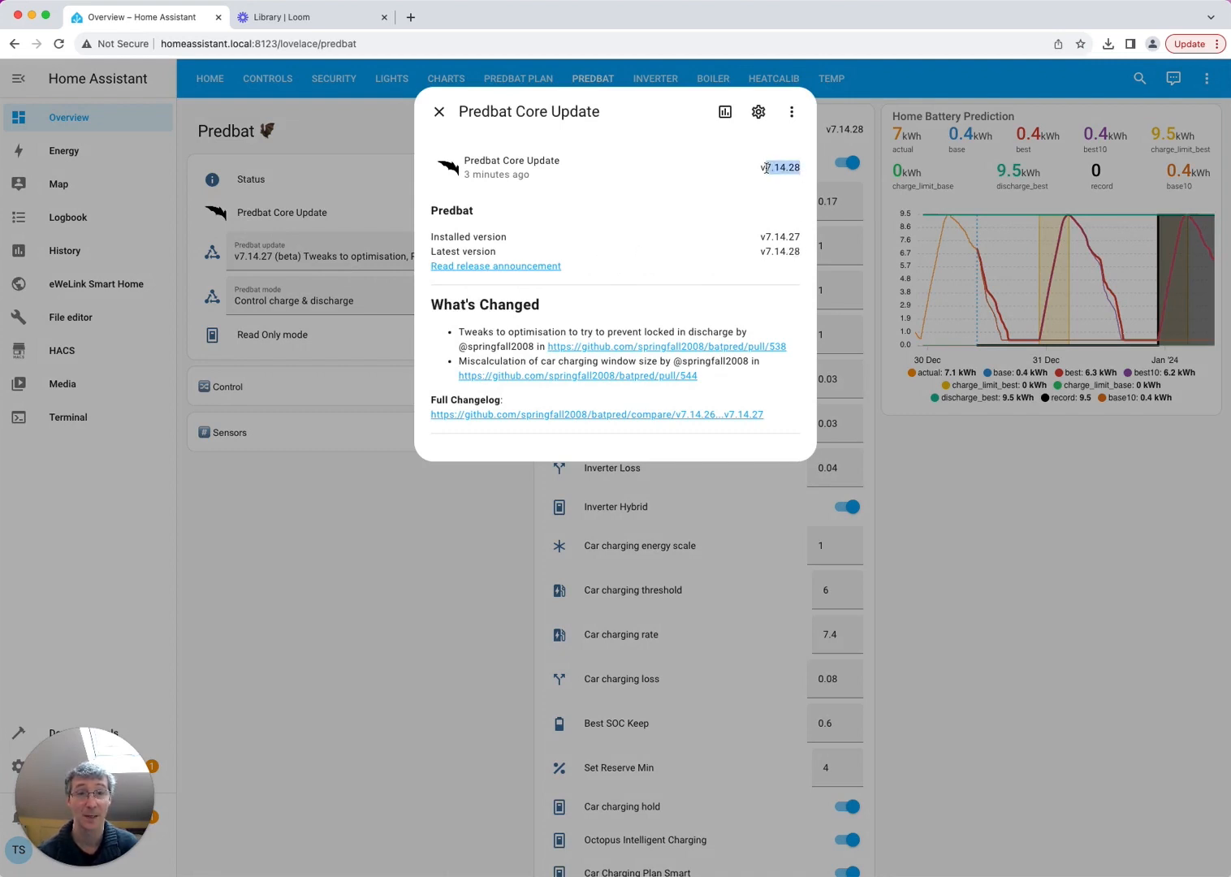
pyautogui.click(780, 166)
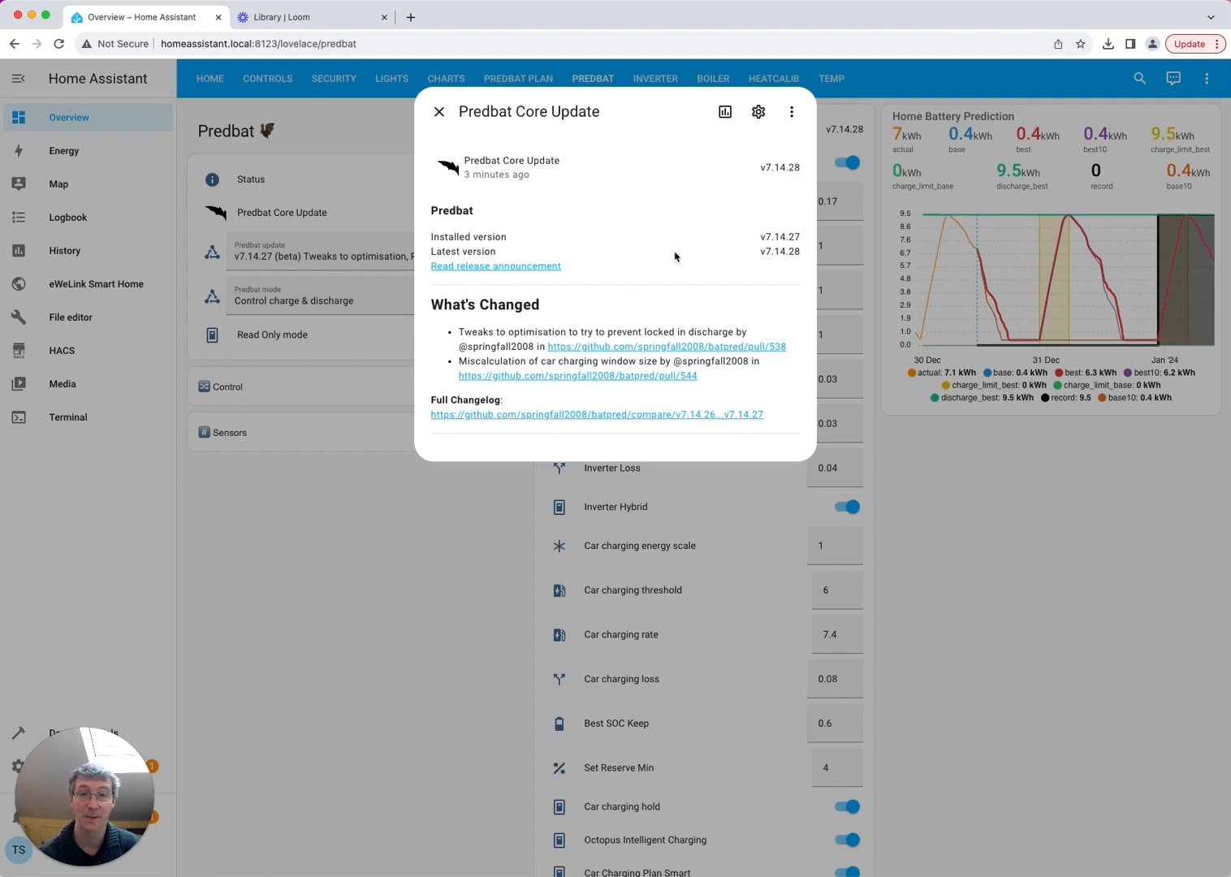
# Read the Predbat release announcement and the batpred releases list on GitHub, and return to the Predbat dashboard in Home Assistant.
pyautogui.click(520, 267)
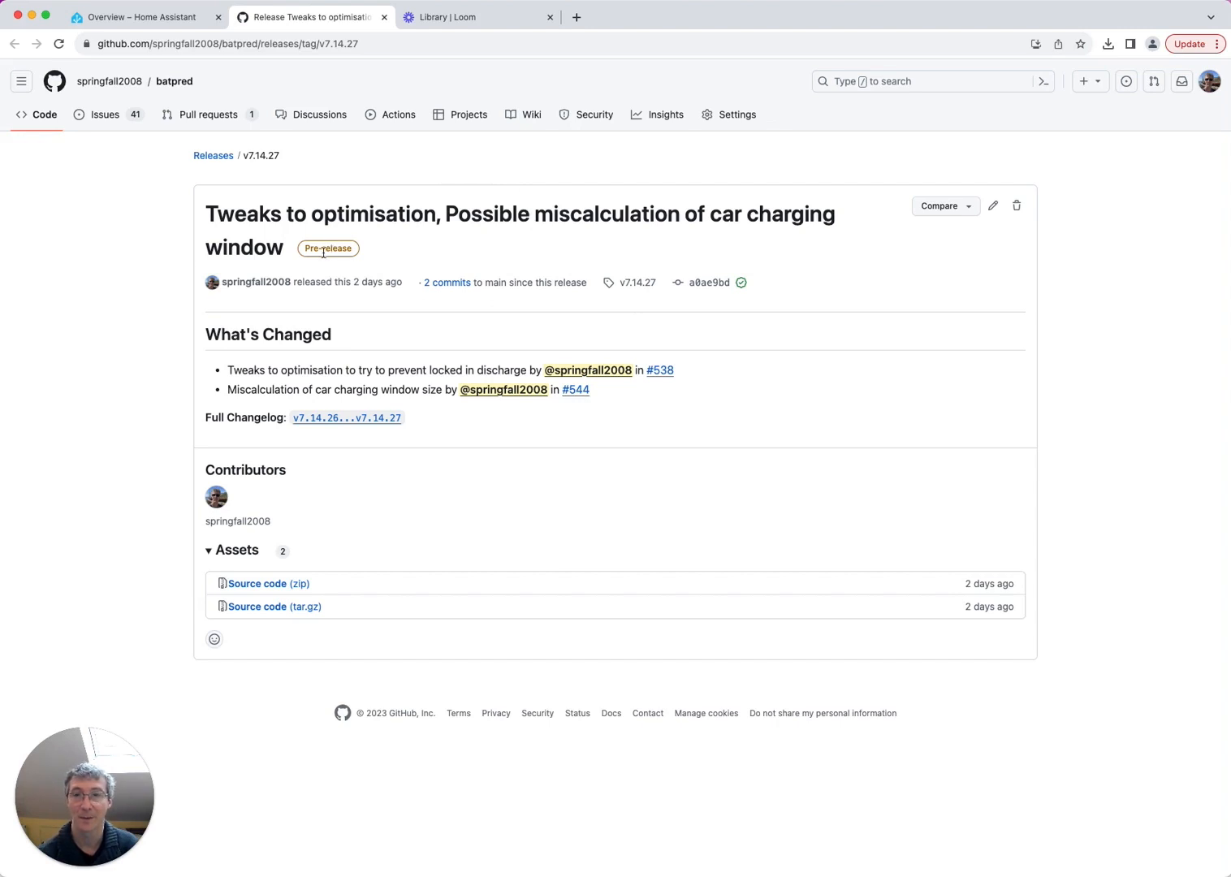
pyautogui.click(217, 155)
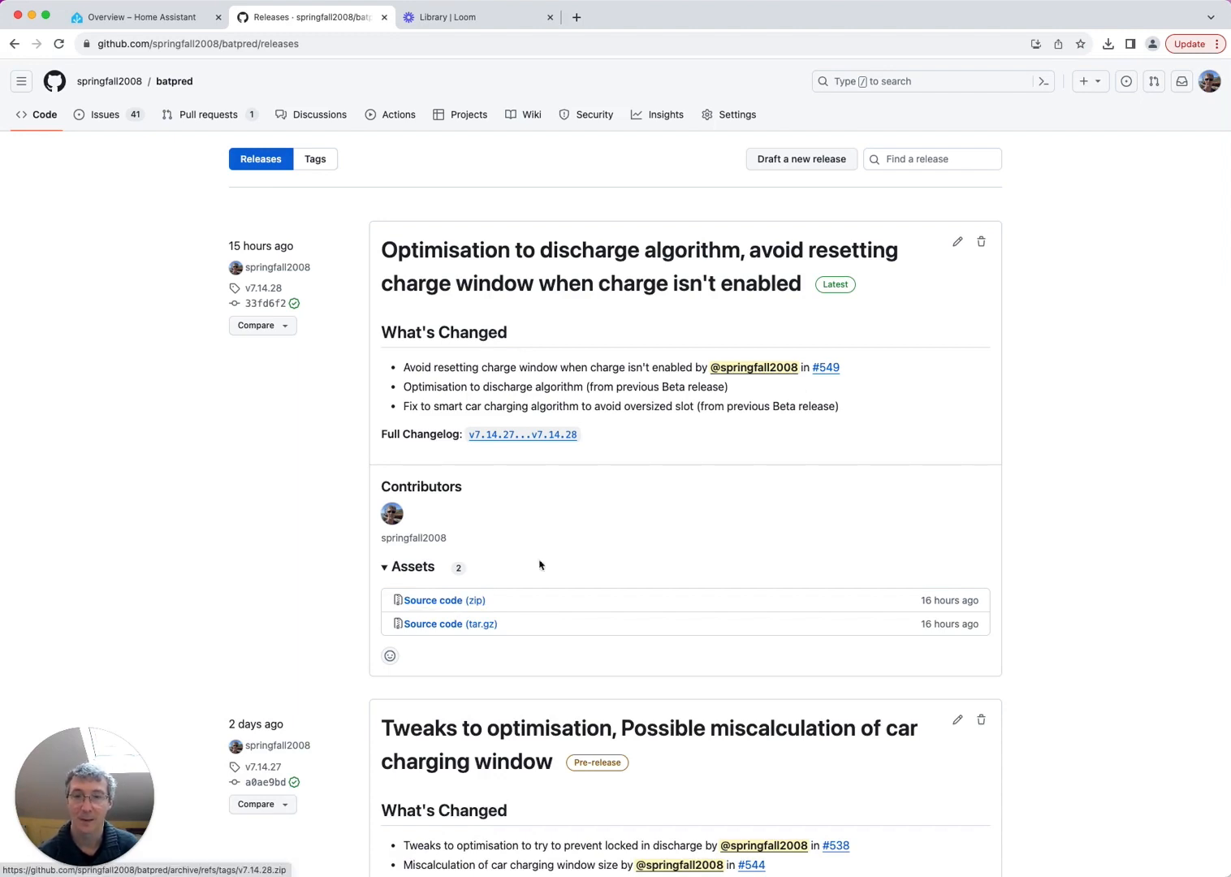
pyautogui.scroll(-2, 616, 439)
pyautogui.scroll(-3, 617, 439)
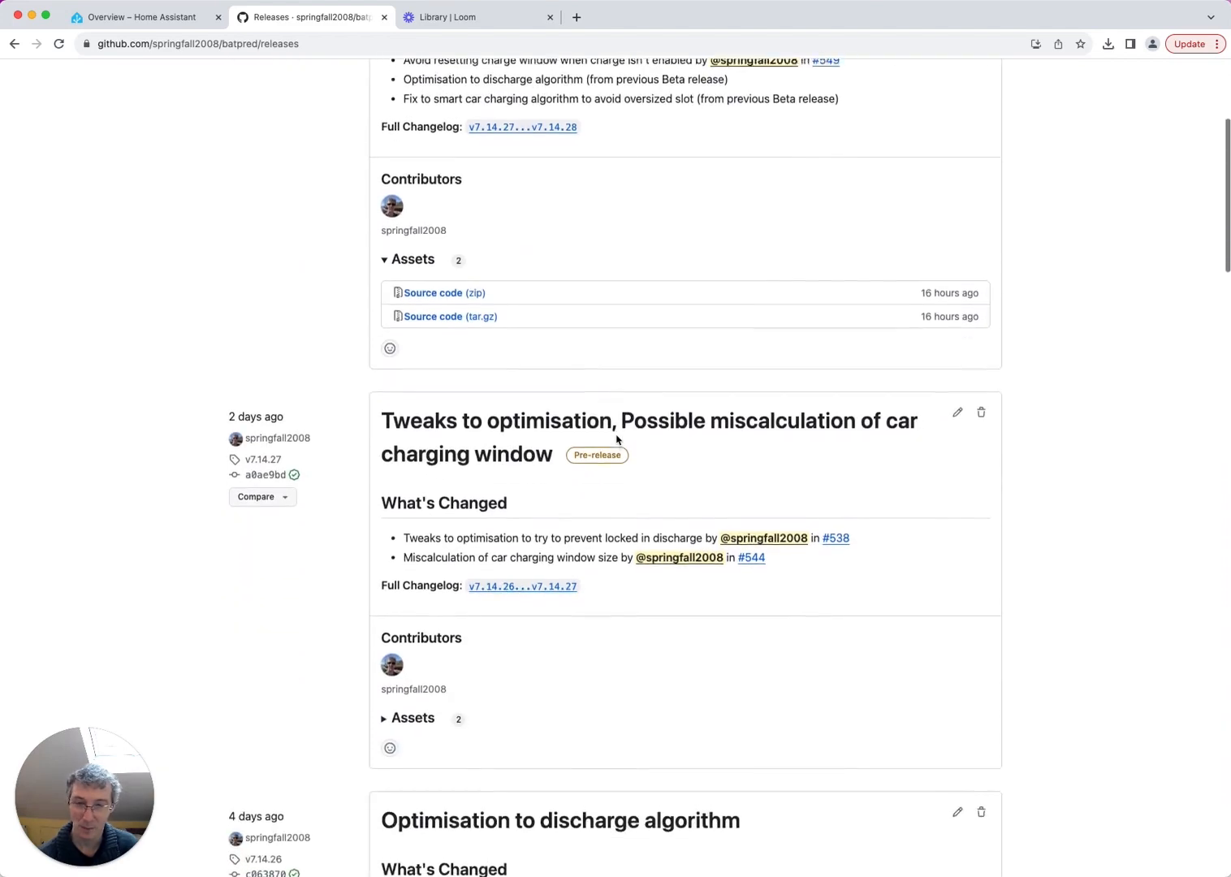
pyautogui.scroll(5, 617, 439)
pyautogui.click(170, 20)
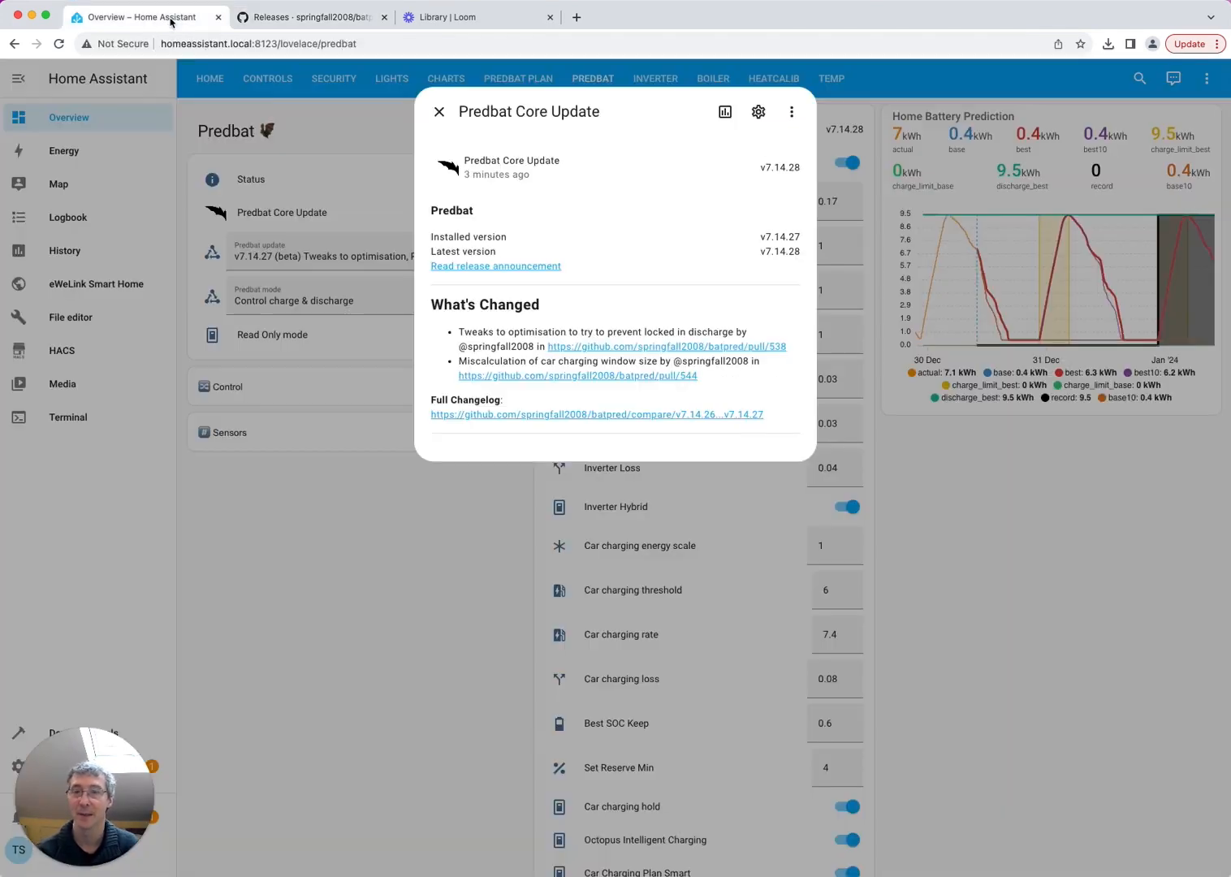
pyautogui.click(439, 111)
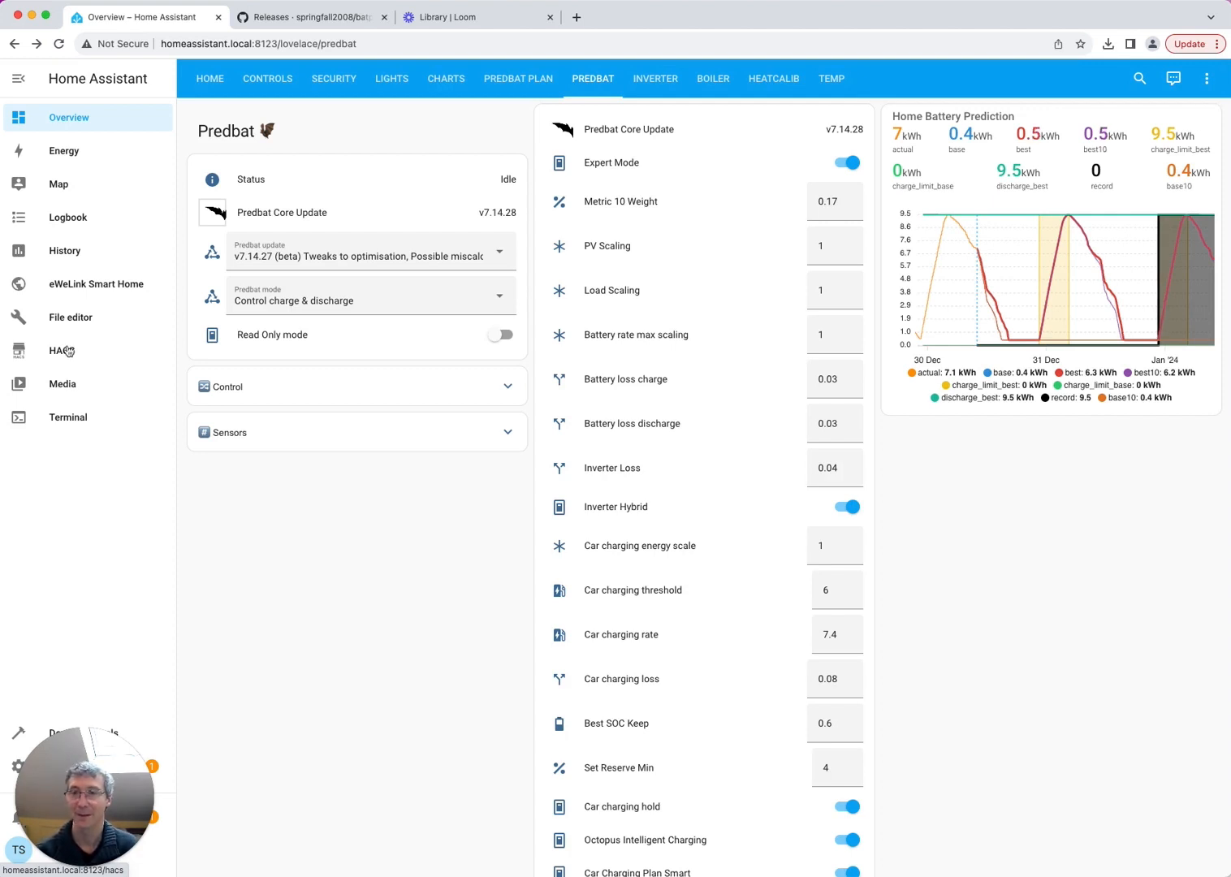
# Review the pending predbat update and its release notes in HACS without installing it.
pyautogui.click(66, 352)
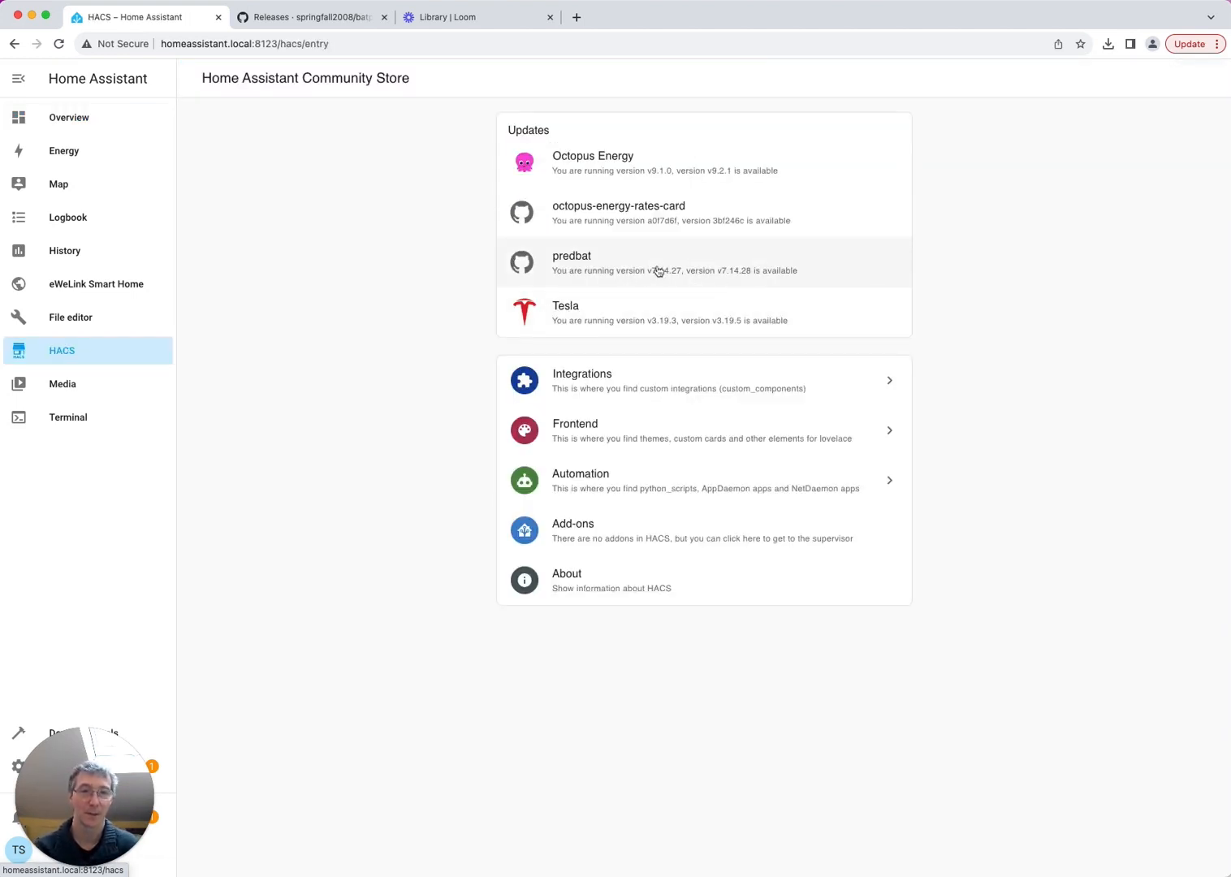
pyautogui.click(722, 269)
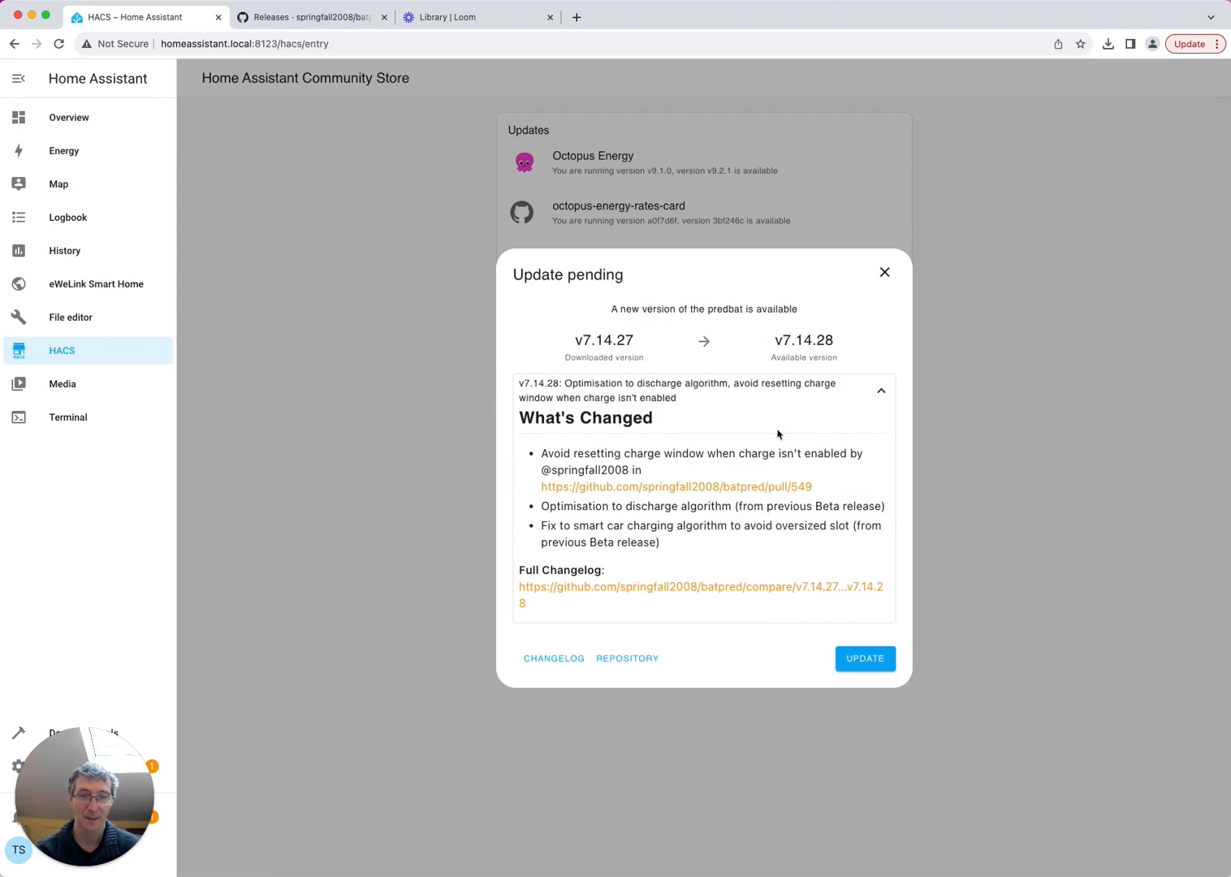
pyautogui.click(884, 275)
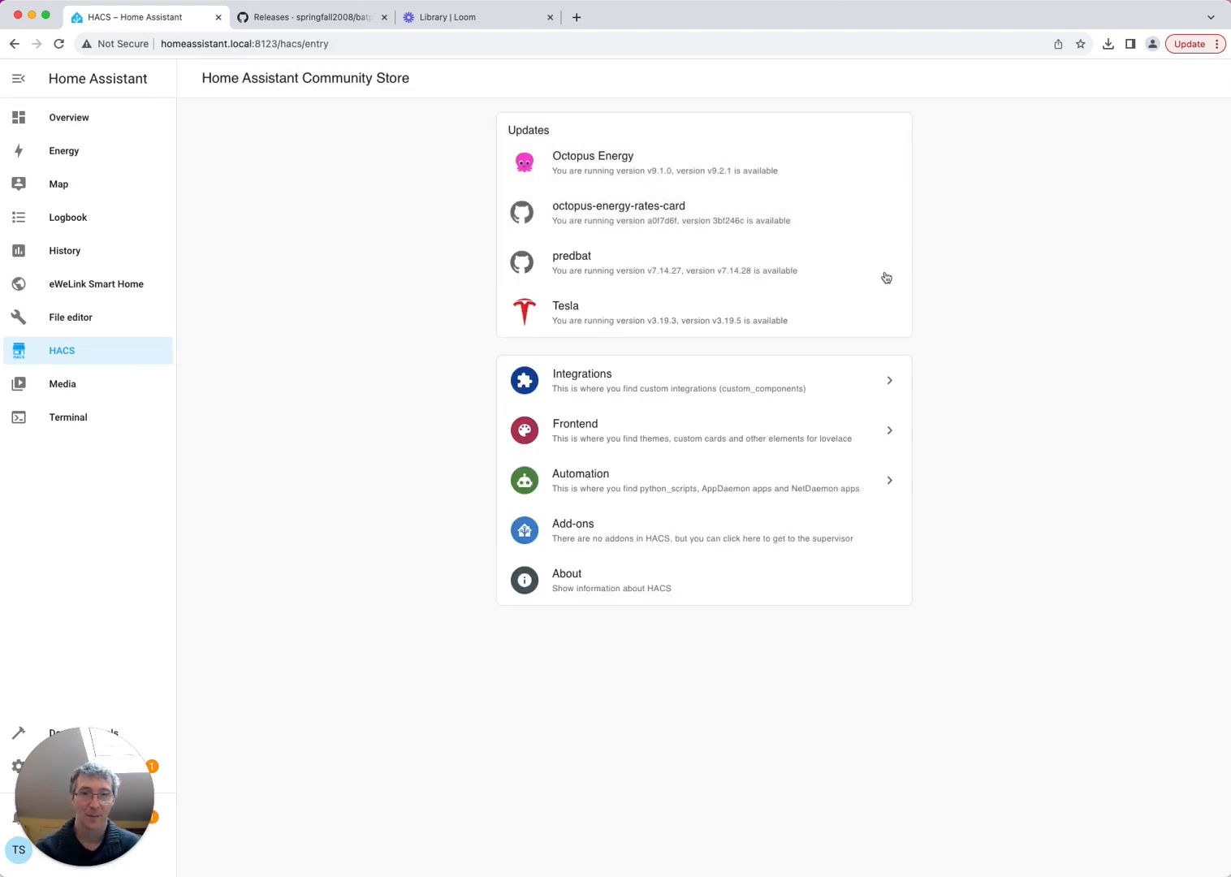
# Open the predbat repository page from the HACS custom repositories and update its information.
pyautogui.click(626, 429)
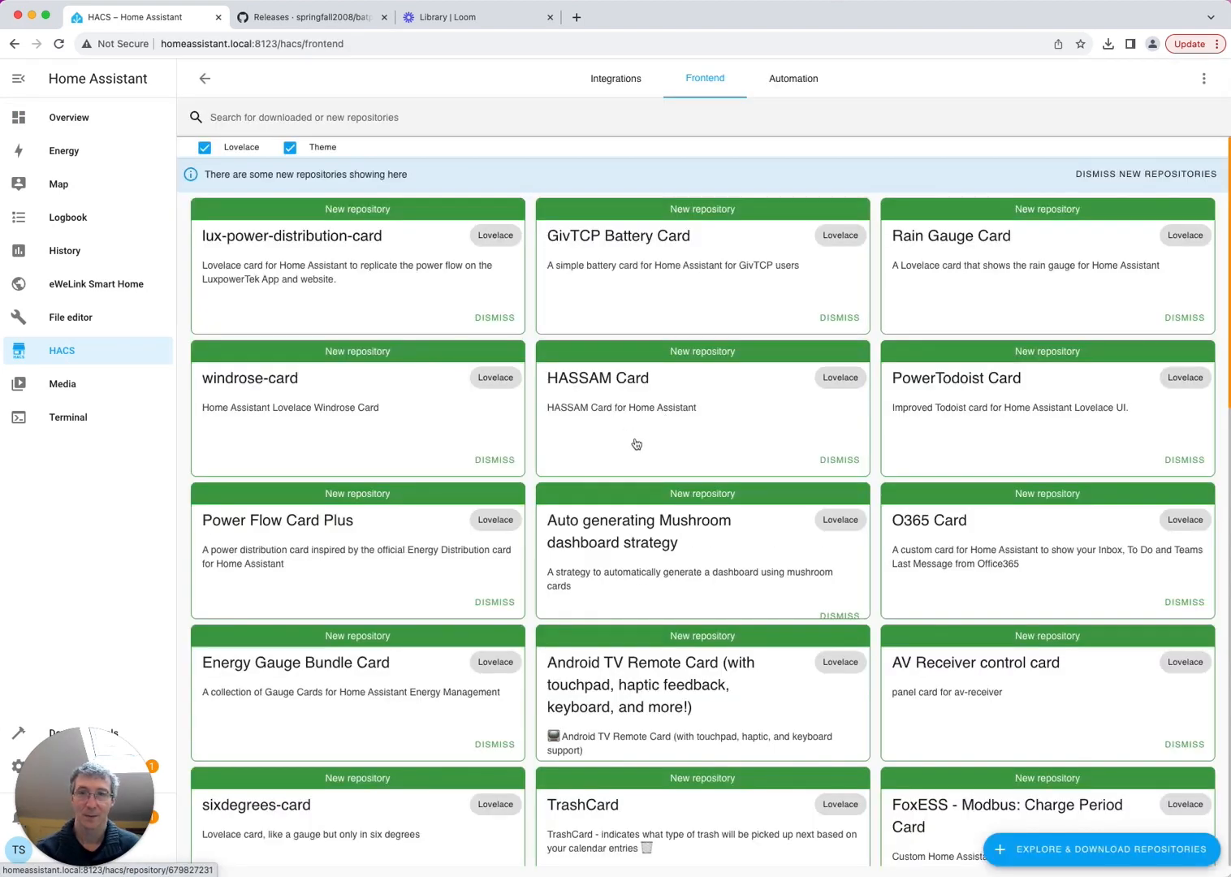
pyautogui.click(1203, 78)
pyautogui.click(1161, 217)
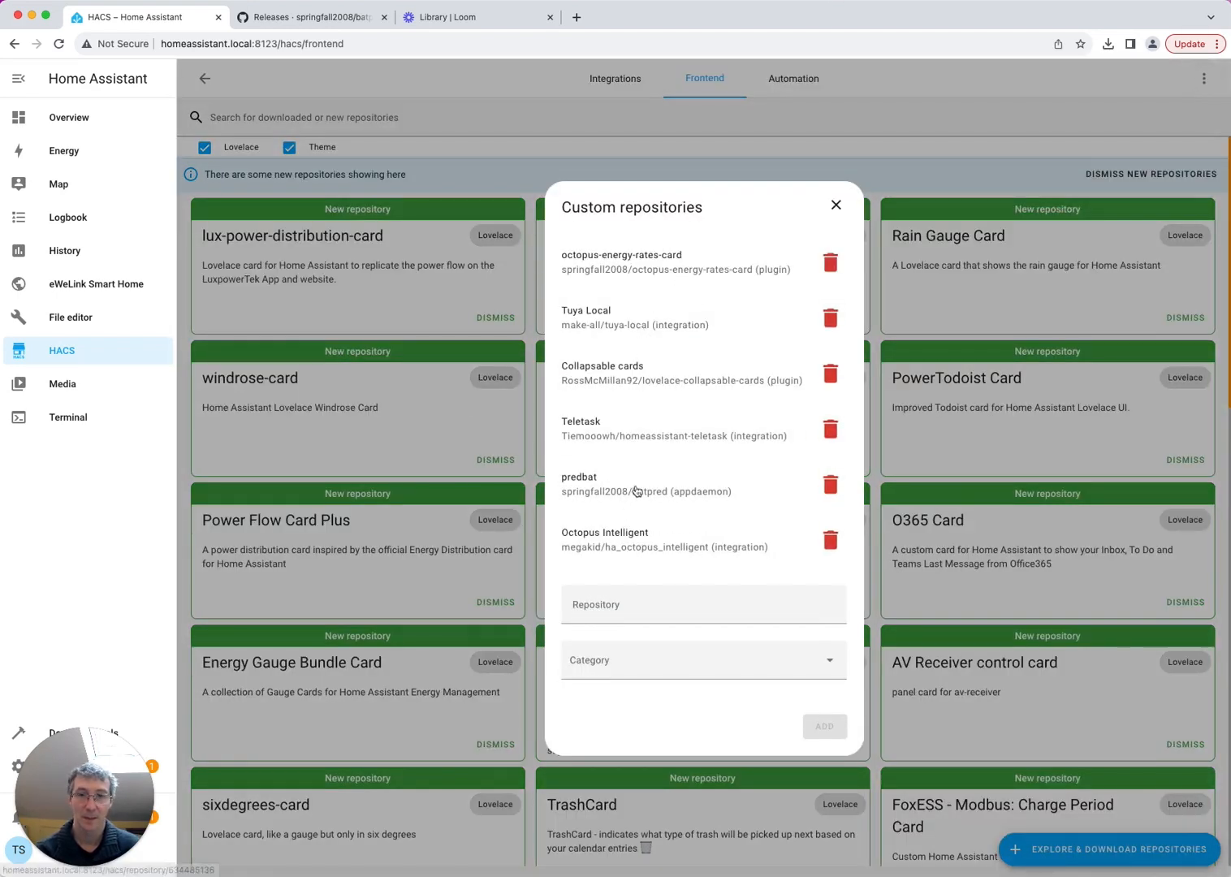
pyautogui.click(636, 488)
pyautogui.click(1203, 78)
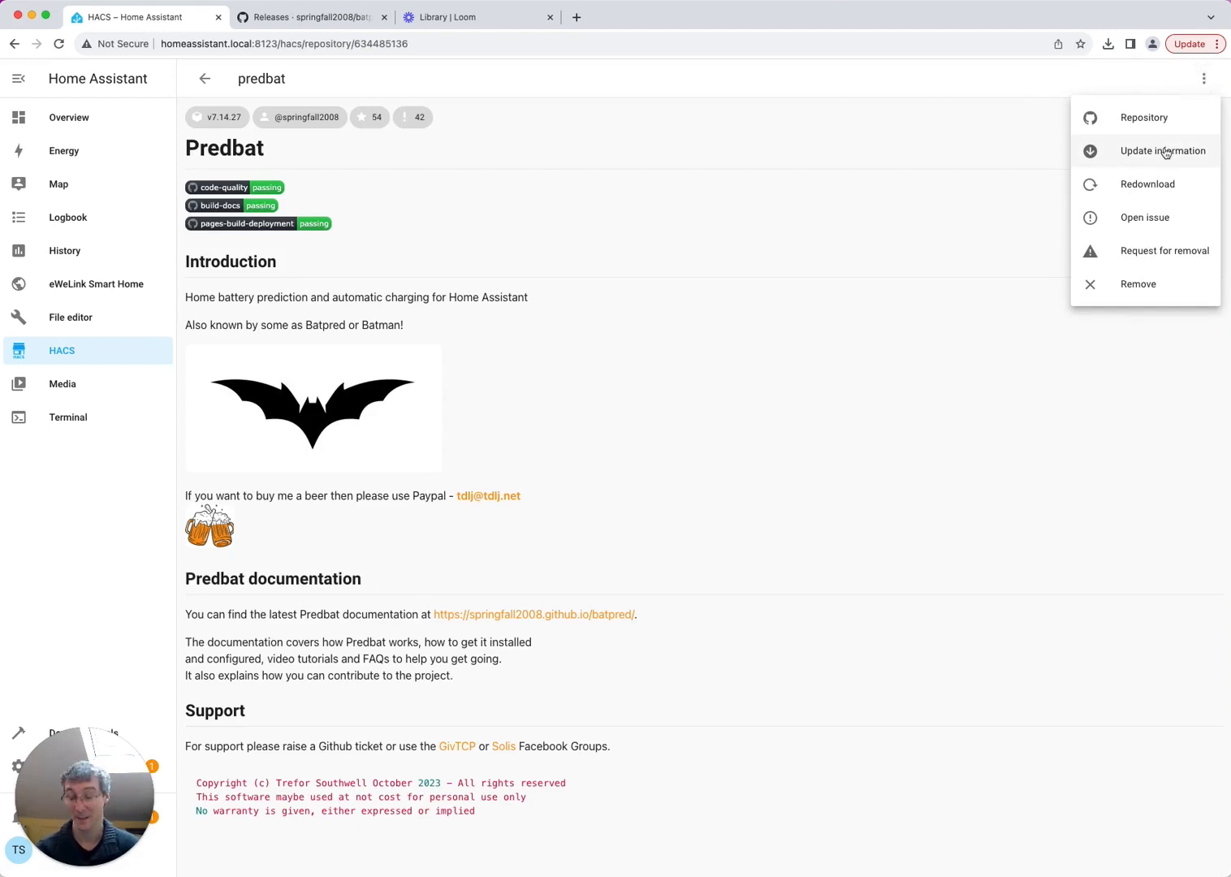
pyautogui.click(1165, 152)
# Examine the predbat versions offered for redownload and close the dialog without downloading one.
pyautogui.click(1207, 78)
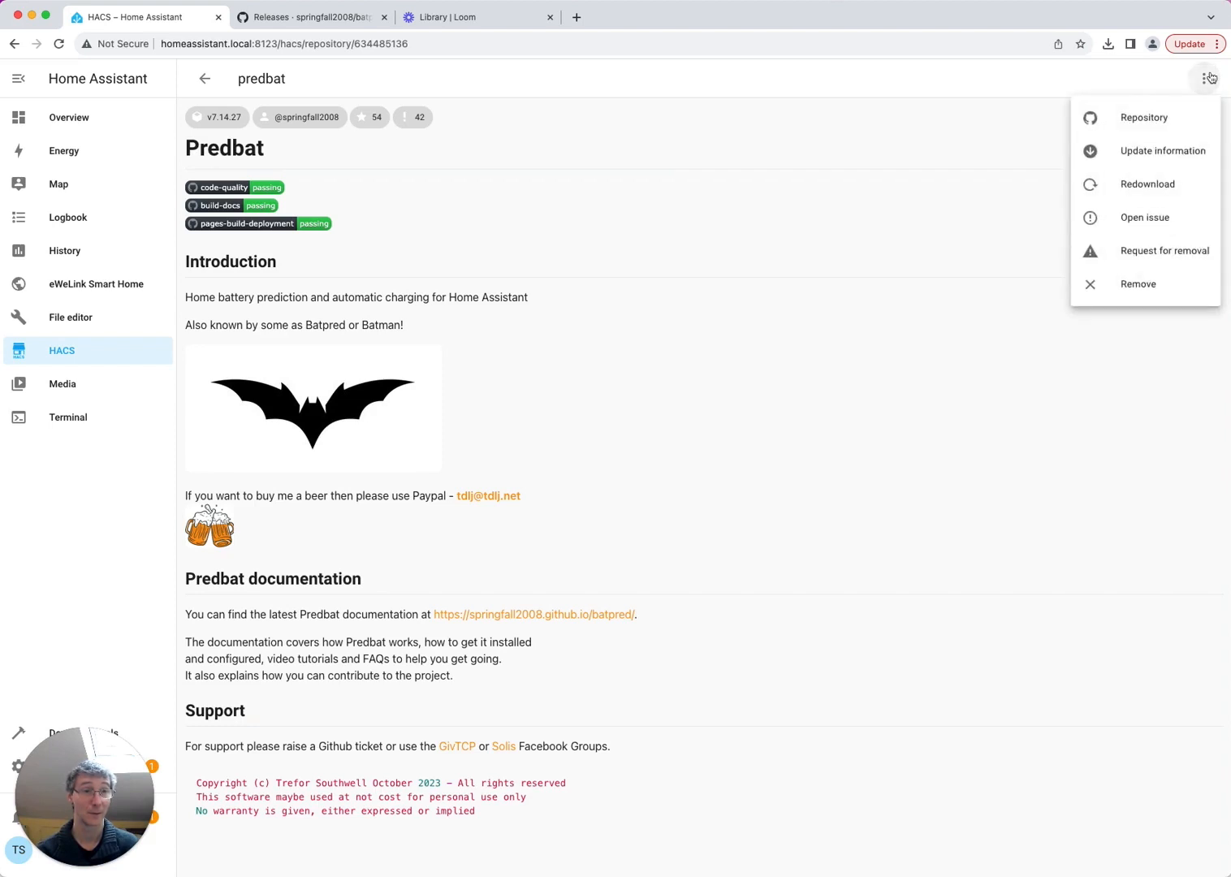
pyautogui.click(1136, 190)
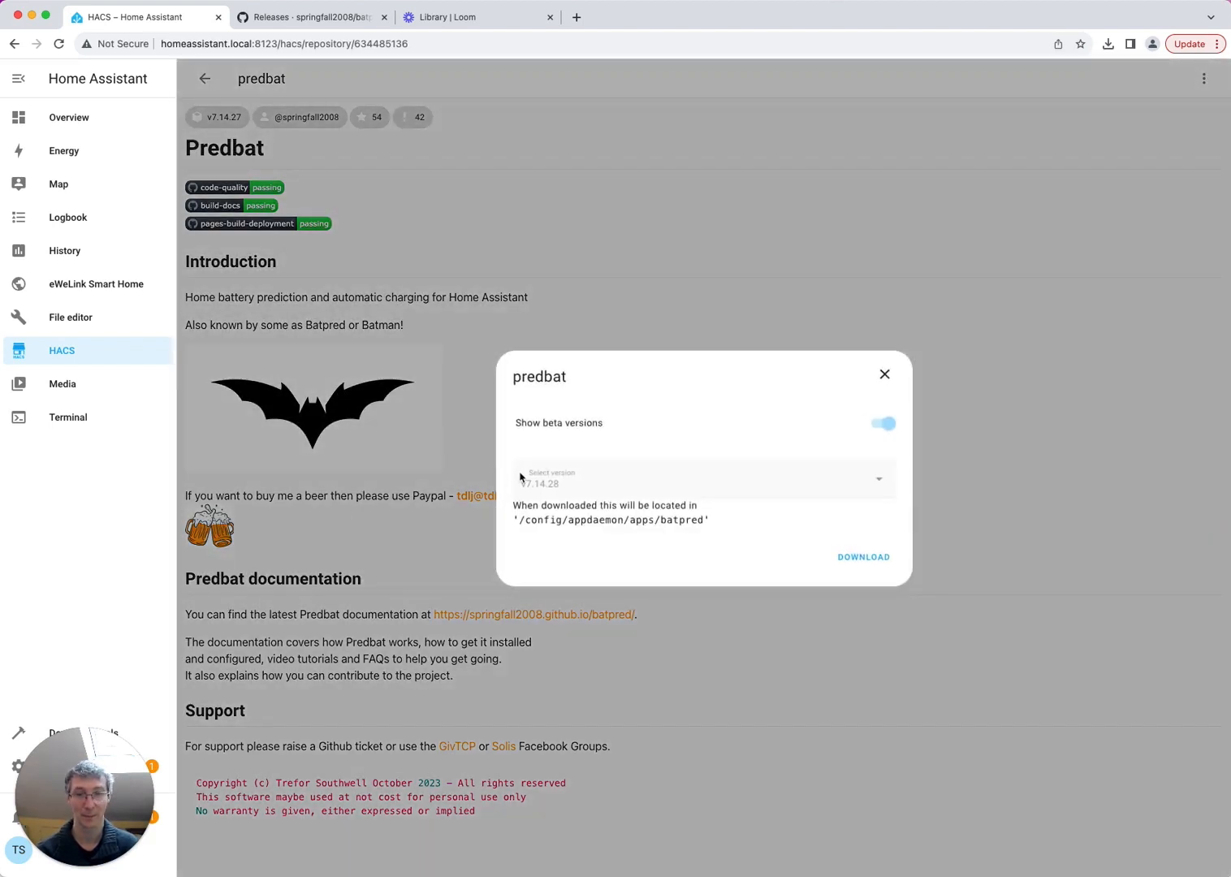
pyautogui.click(624, 488)
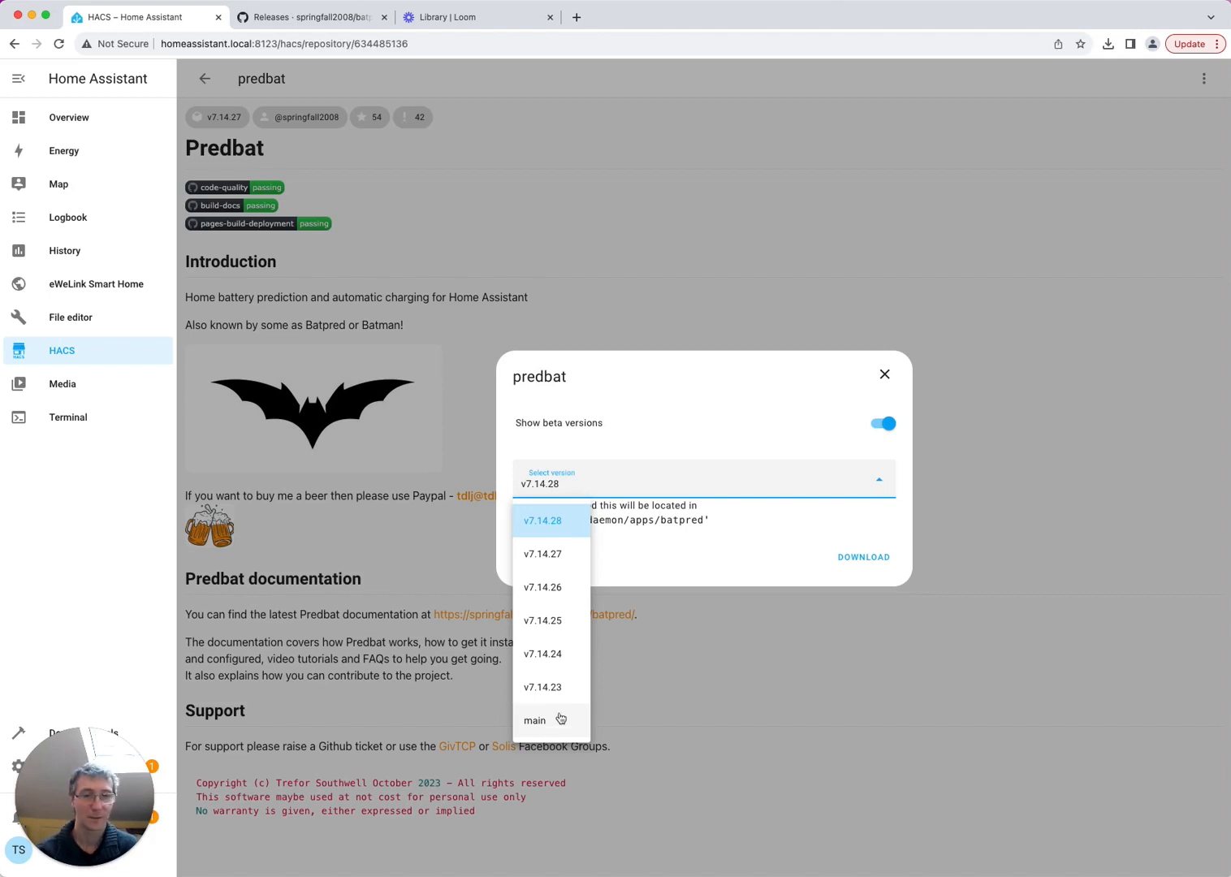
pyautogui.click(714, 384)
pyautogui.click(881, 373)
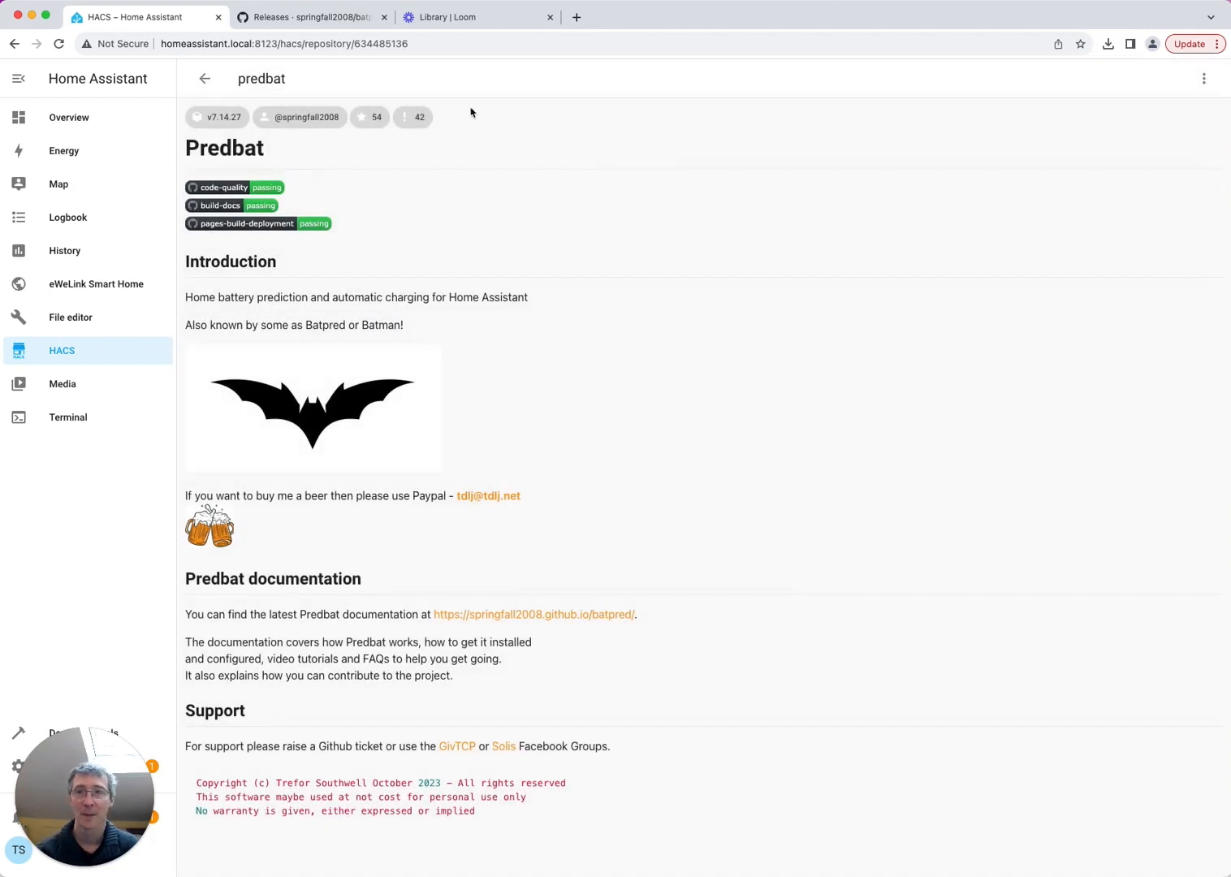
# Go back to the HACS overview and install the pending predbat update to v7.14.28.
pyautogui.click(205, 79)
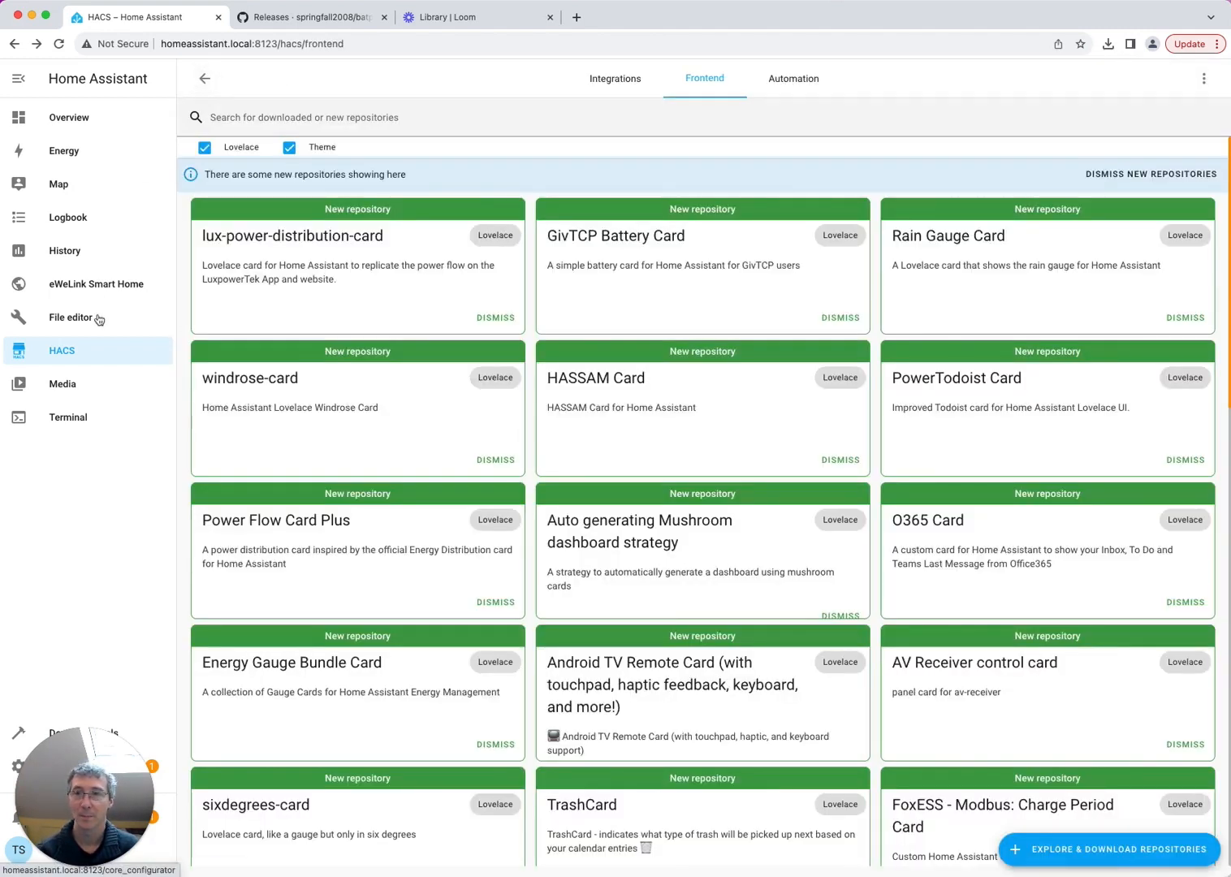
pyautogui.click(74, 351)
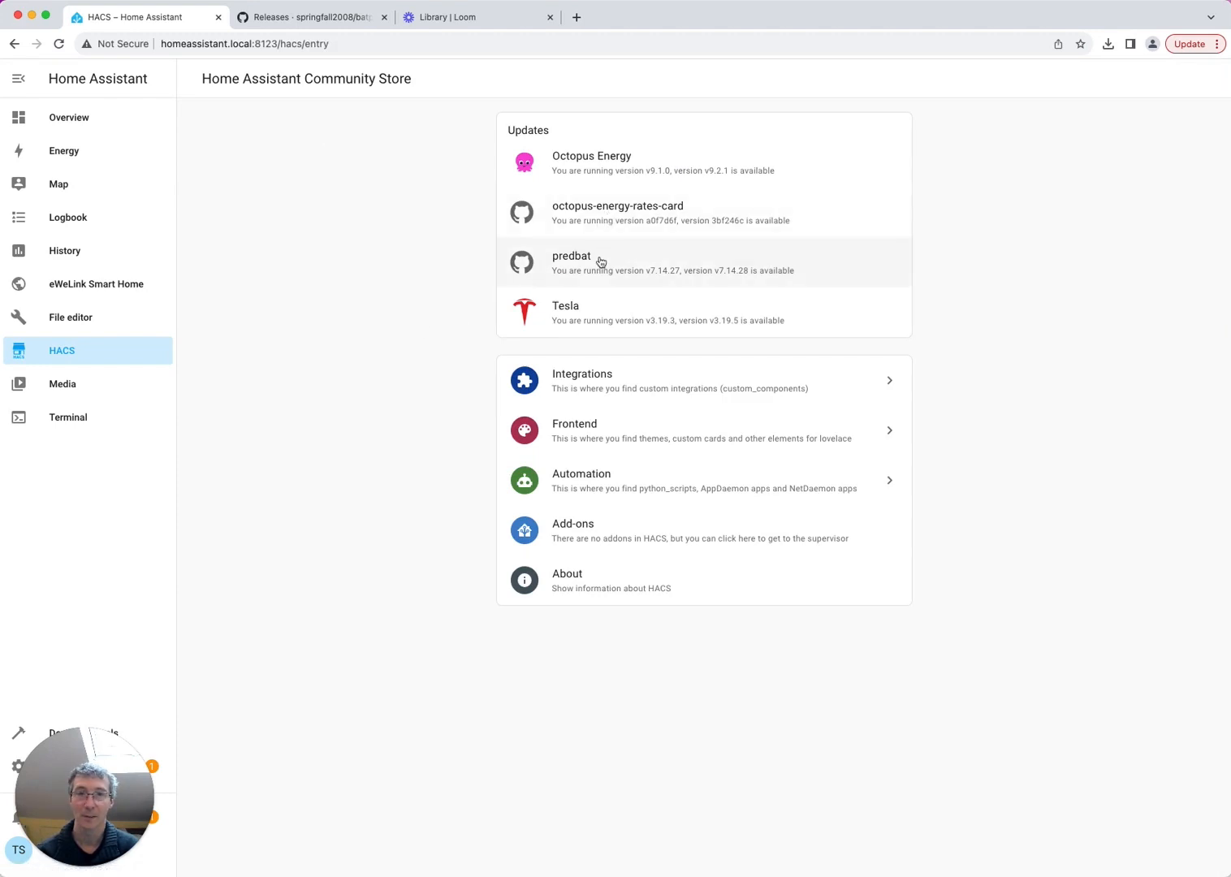
pyautogui.click(601, 262)
pyautogui.click(862, 658)
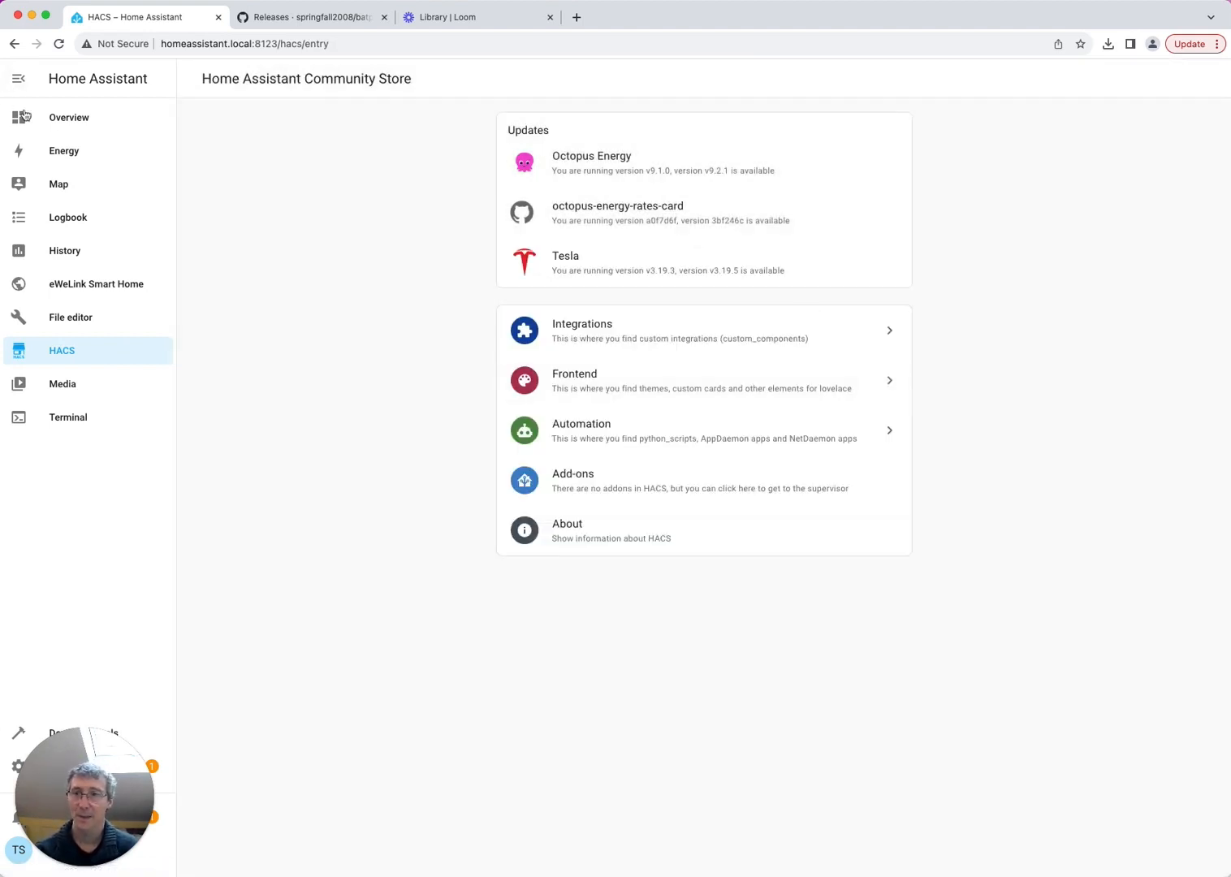
# Check the Predbat status on the Predbat dashboard.
pyautogui.click(24, 117)
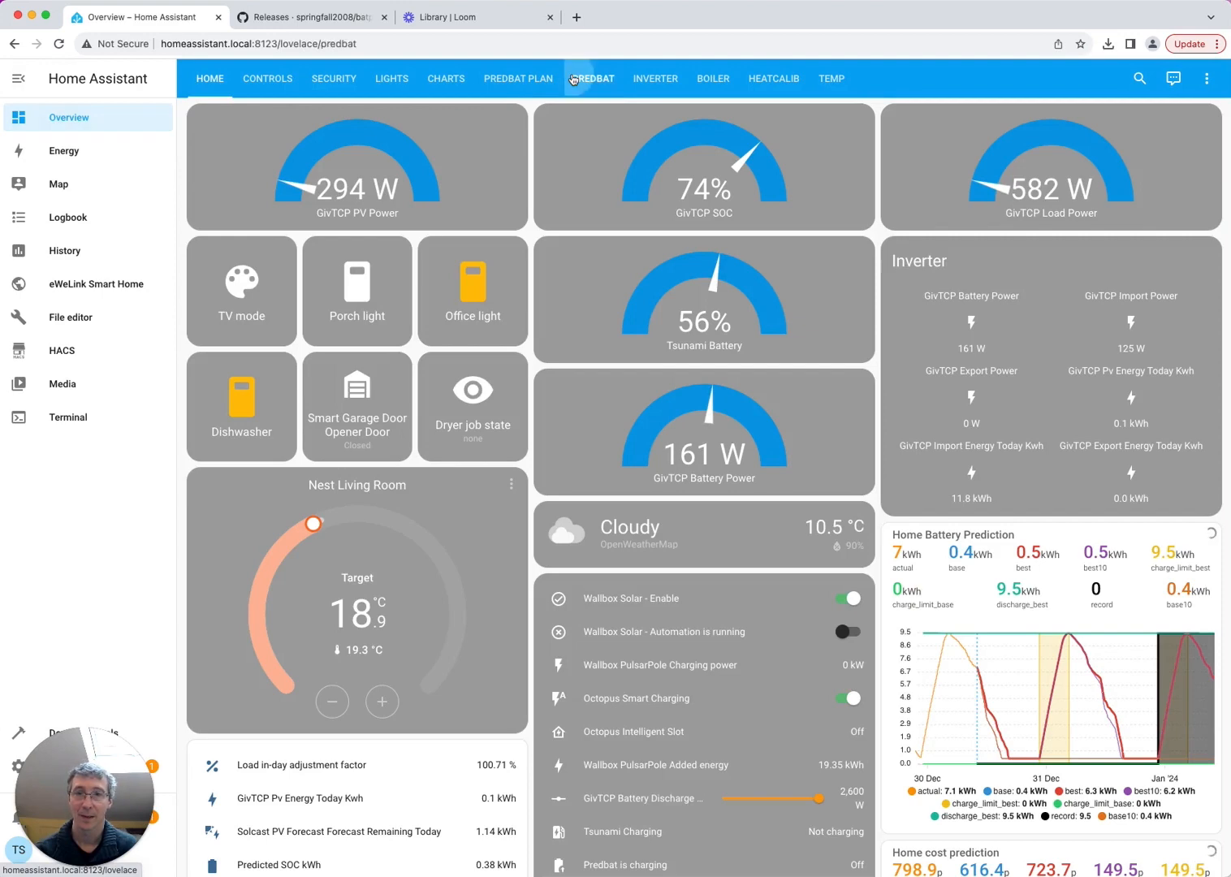
pyautogui.click(573, 79)
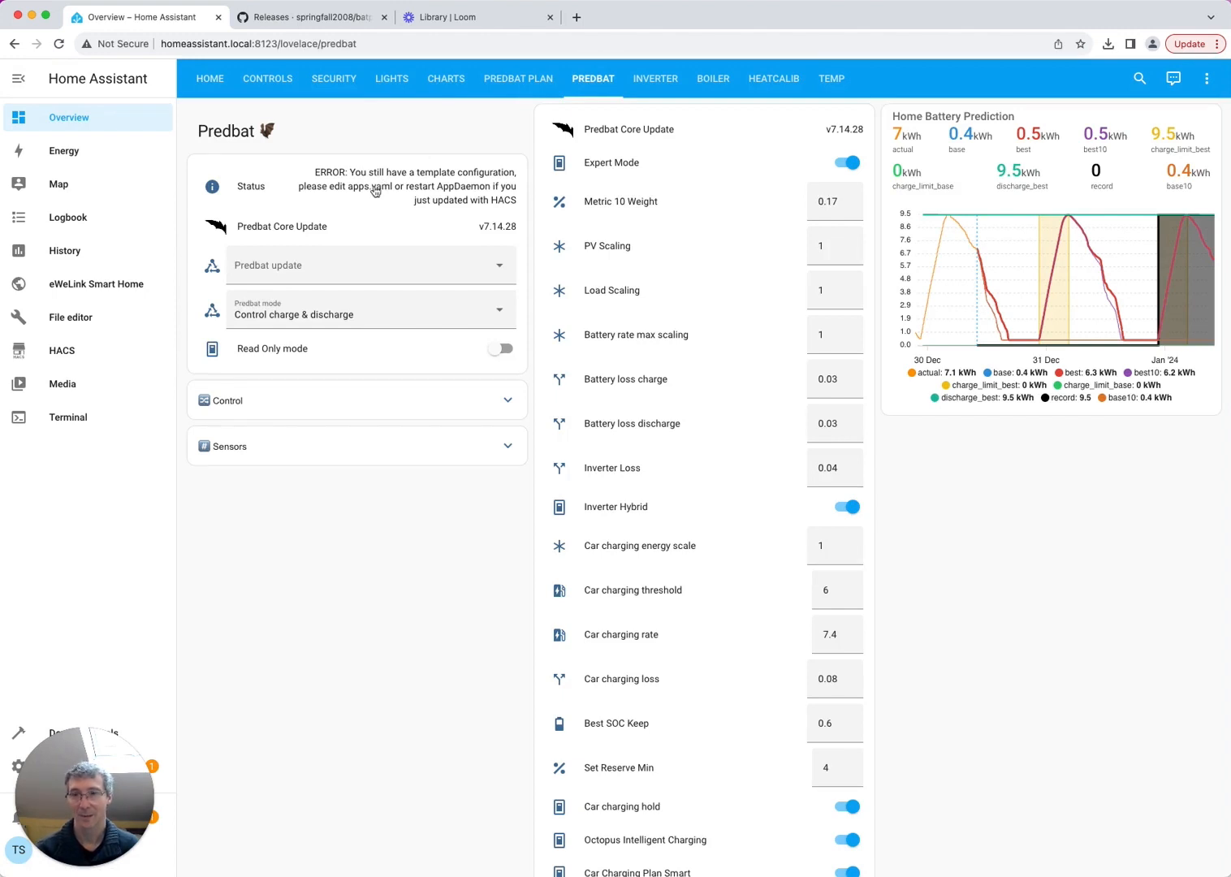
pyautogui.moveTo(136, 747); pyautogui.dragTo(294, 733)
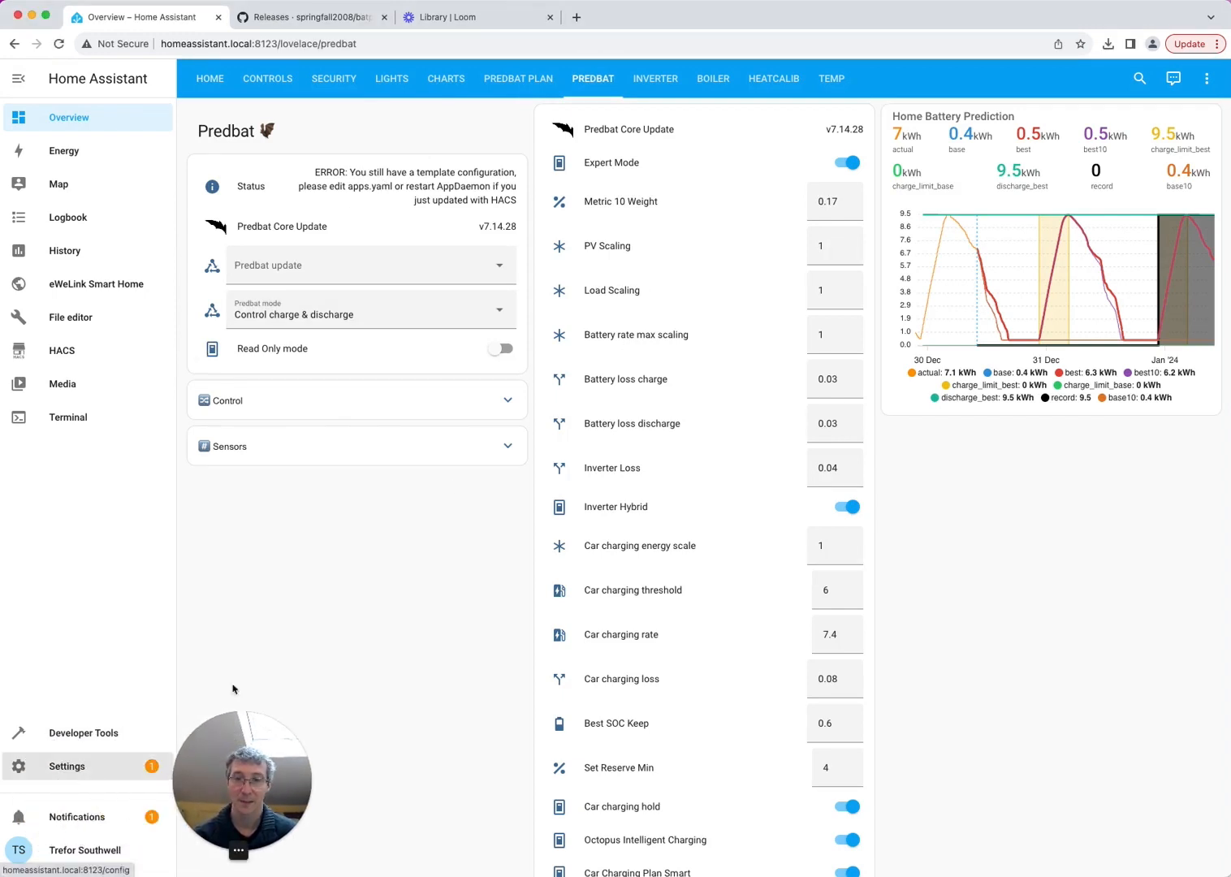
# Restart the AppDaemon add-on from the Home Assistant settings and refresh its log.
pyautogui.click(92, 767)
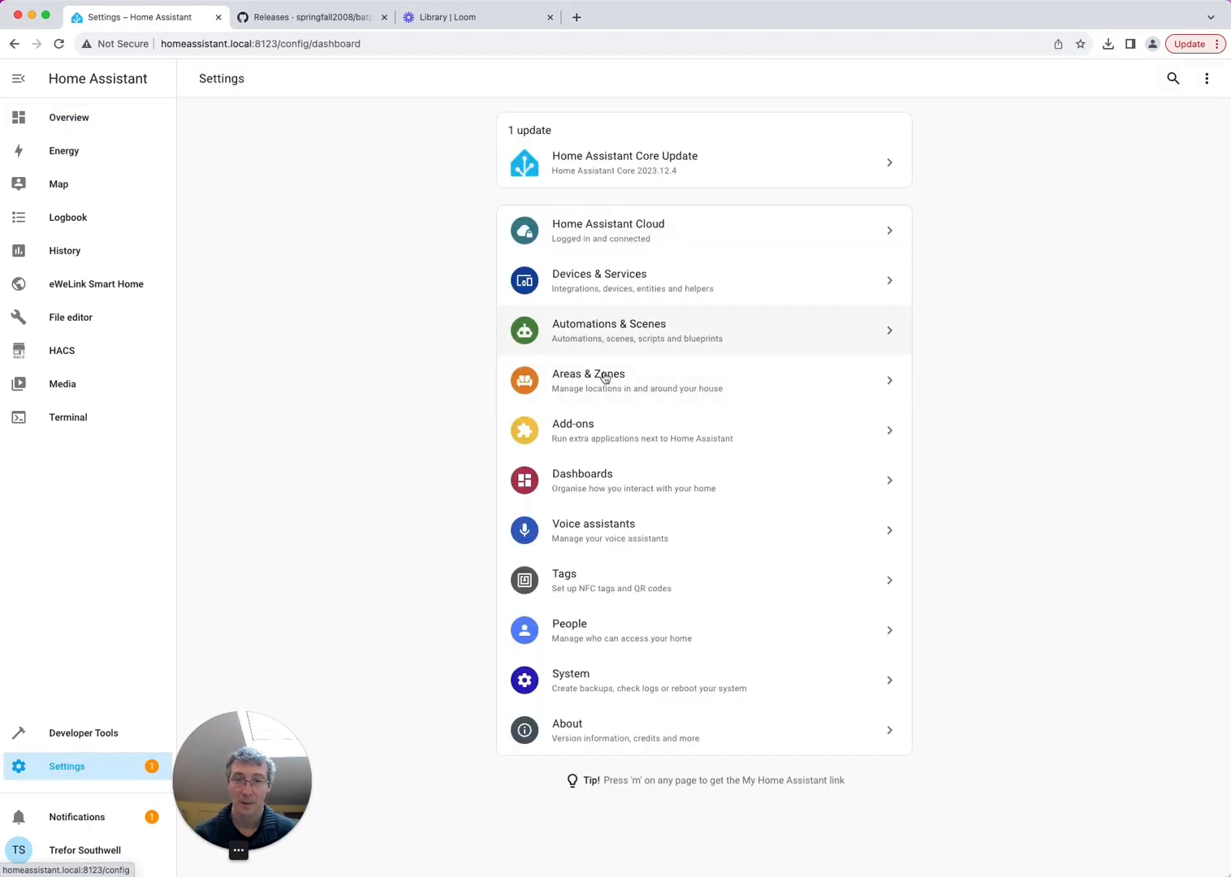
pyautogui.click(592, 426)
pyautogui.click(333, 169)
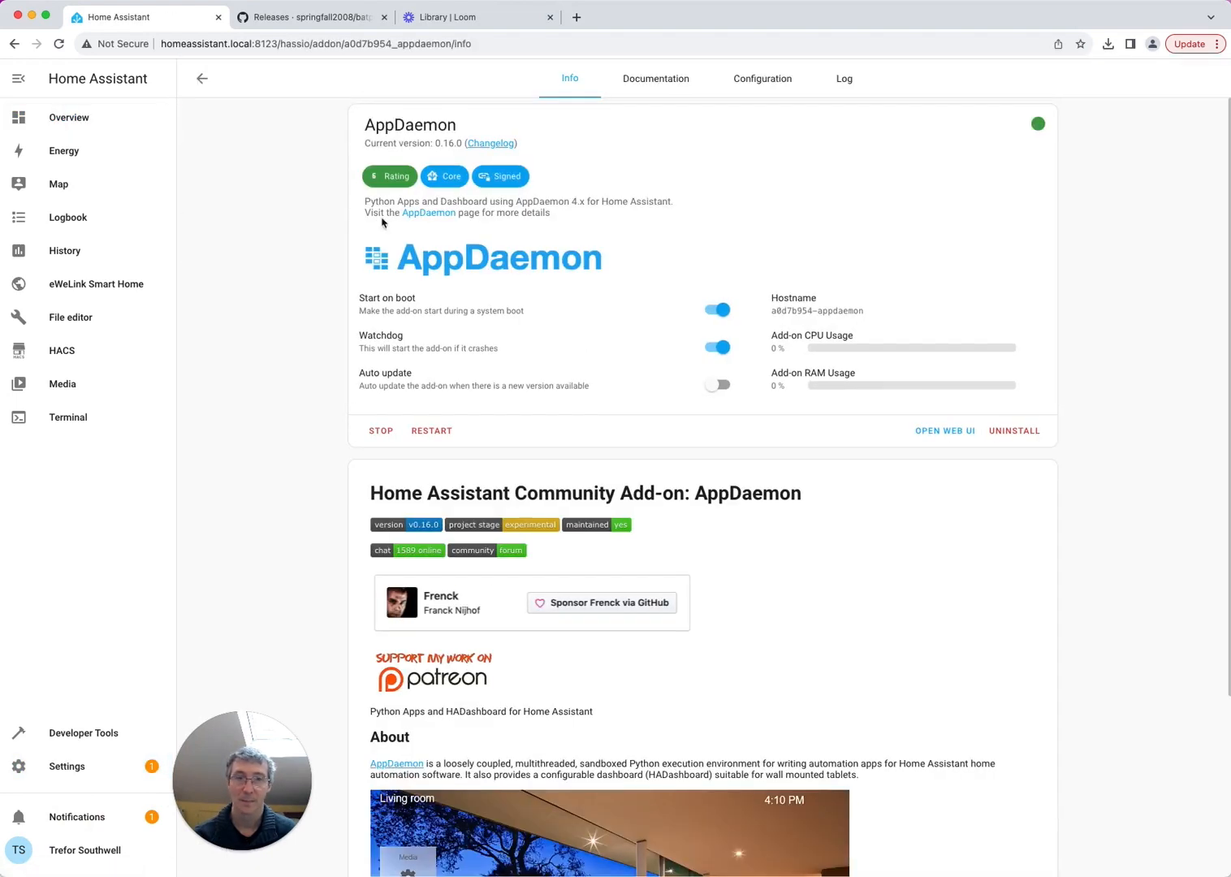
pyautogui.click(422, 434)
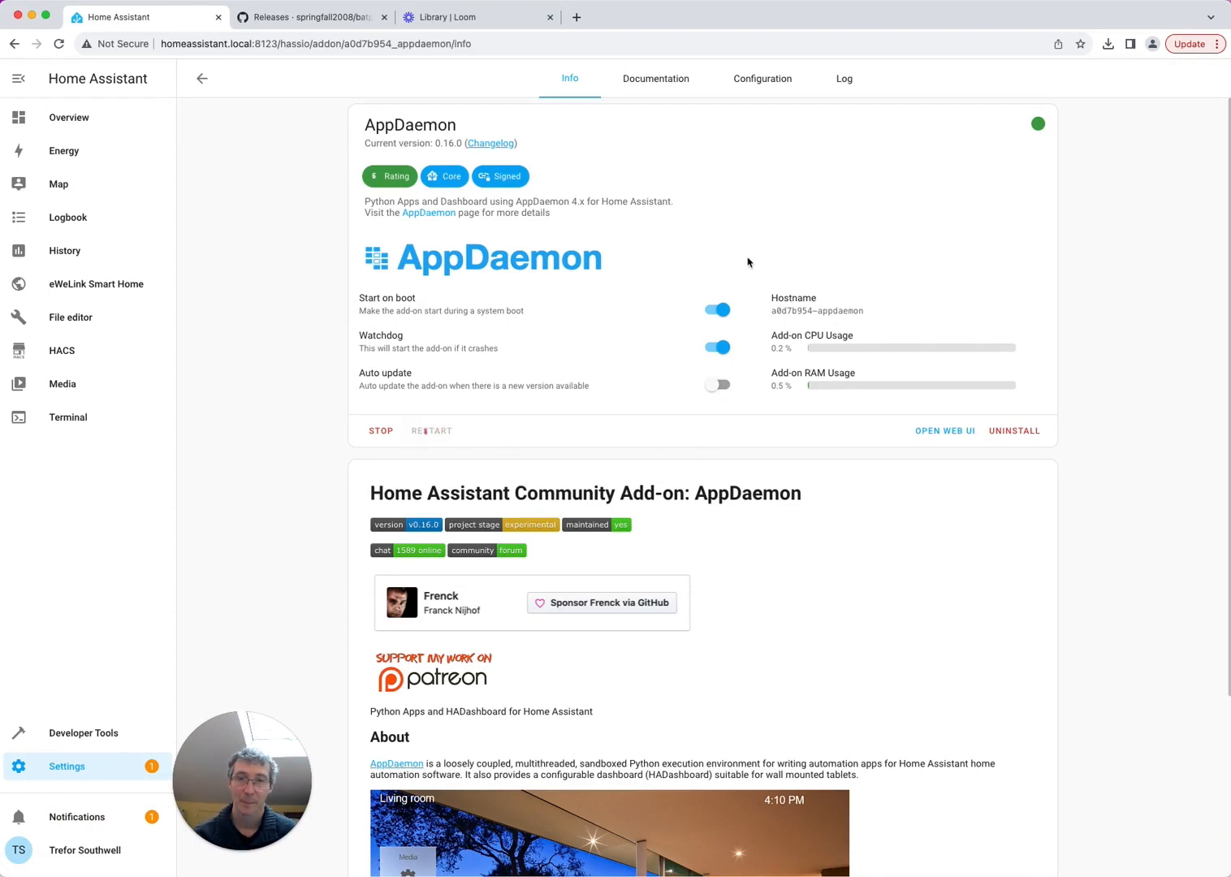
pyautogui.click(844, 81)
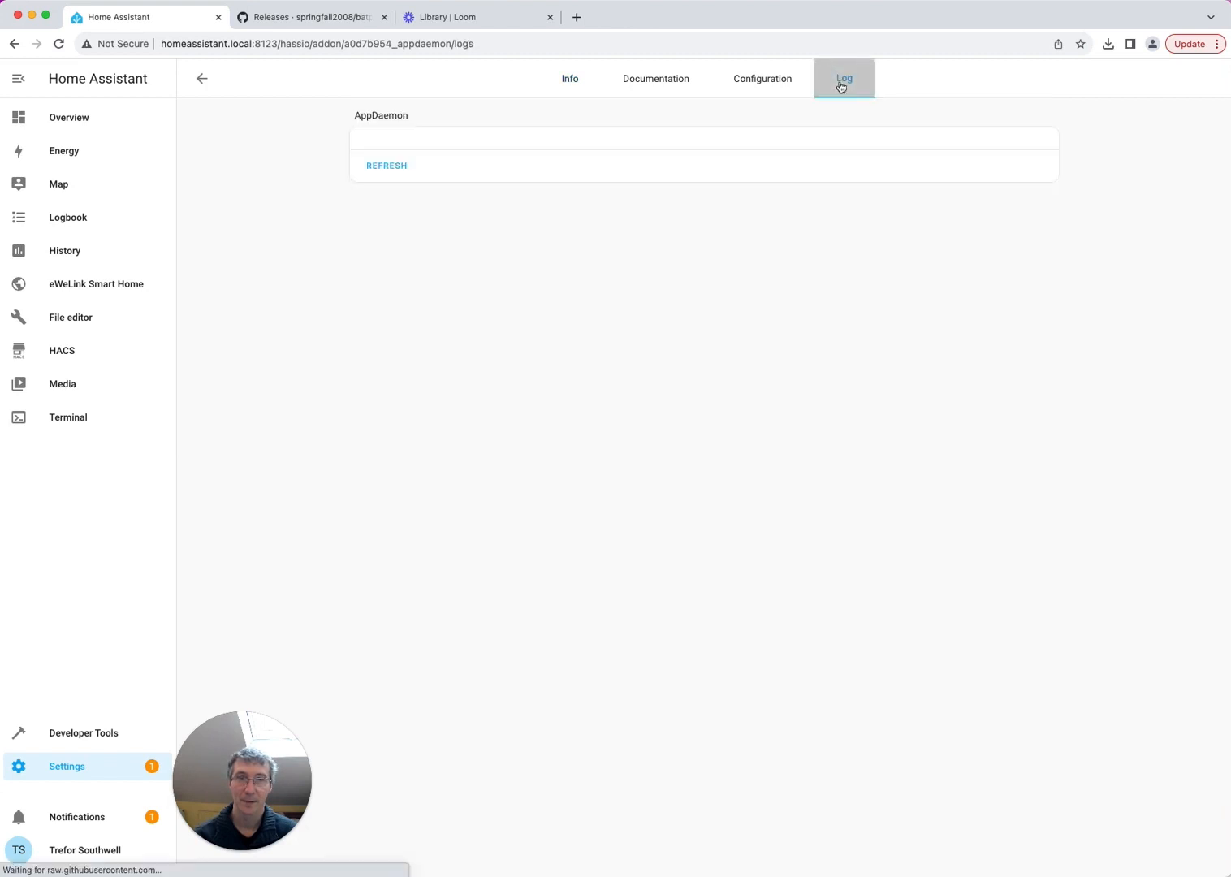
pyautogui.click(400, 465)
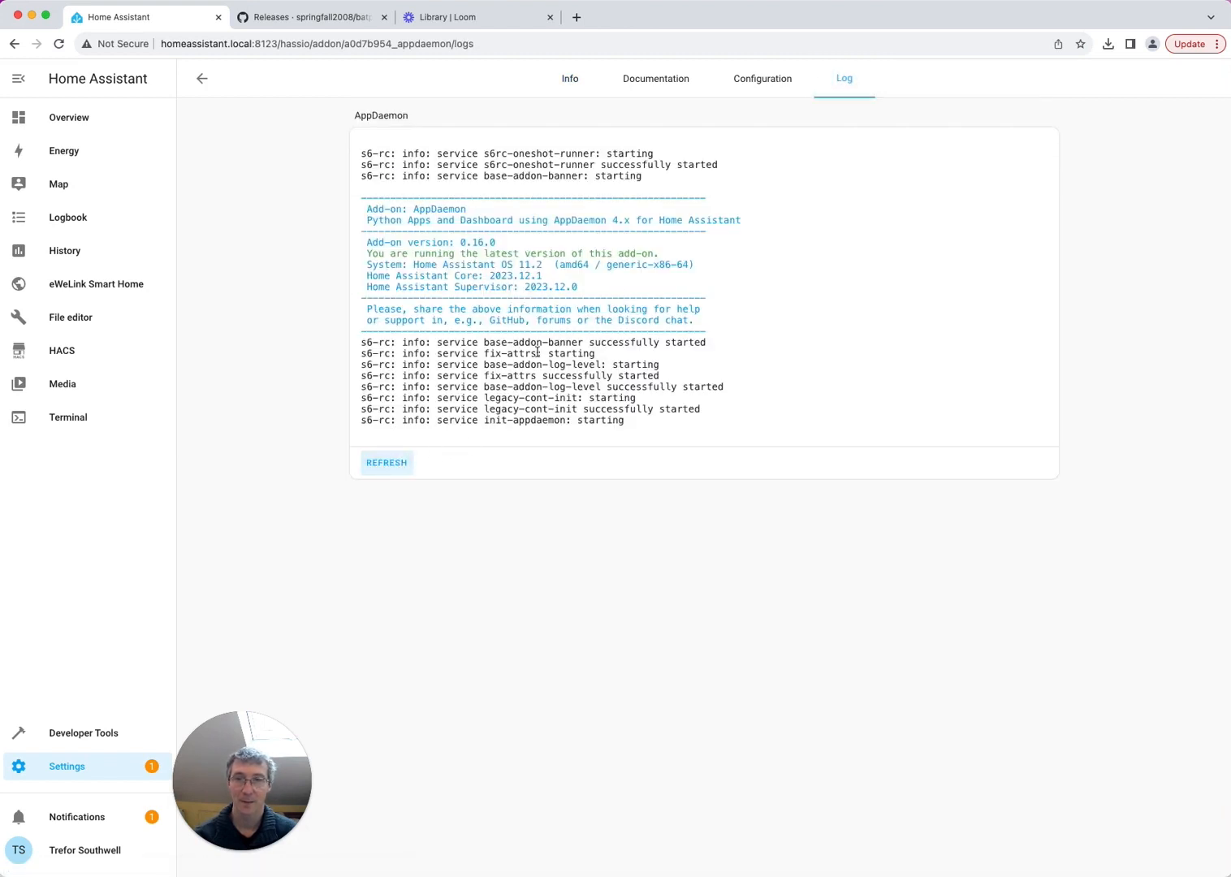
# Open appdaemon.log from the appdaemon folder in the File editor and examine its last entries.
pyautogui.click(39, 319)
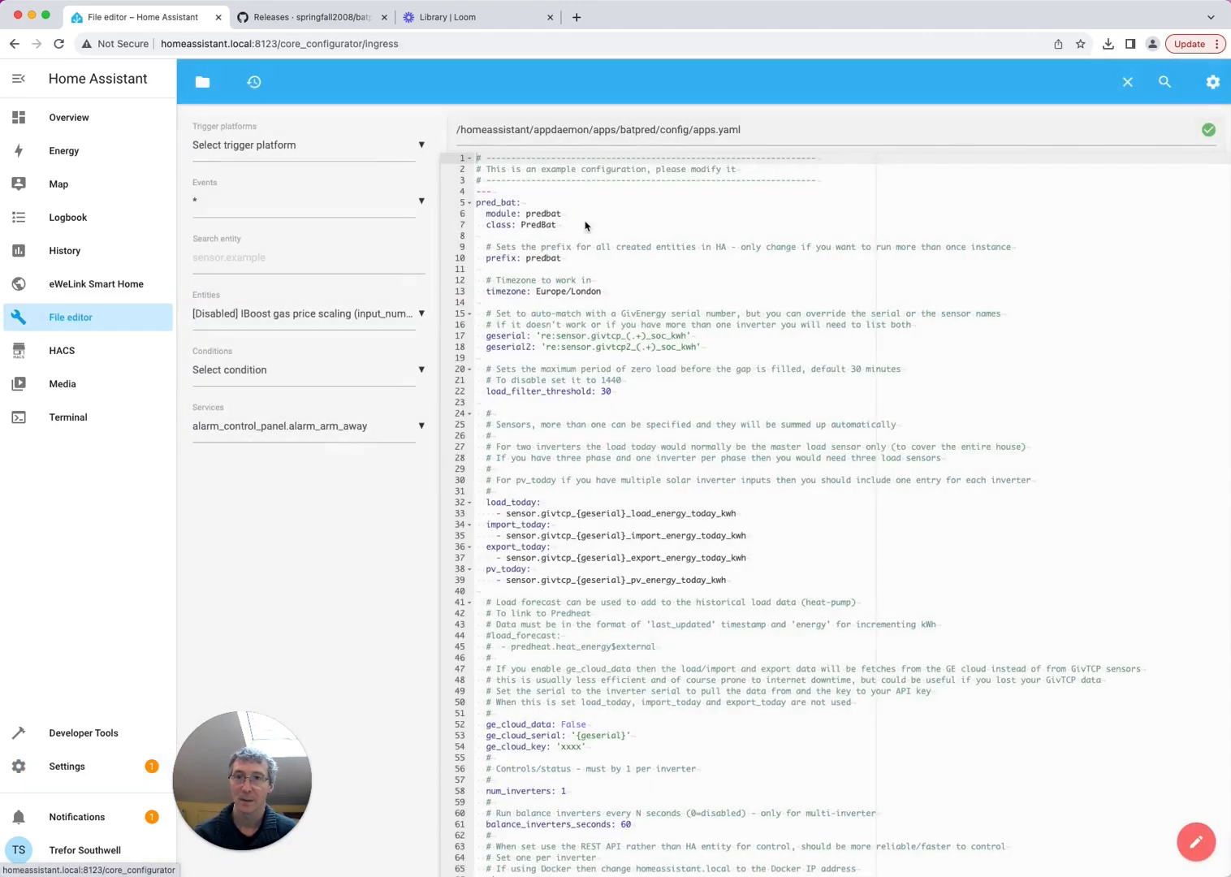
pyautogui.click(207, 81)
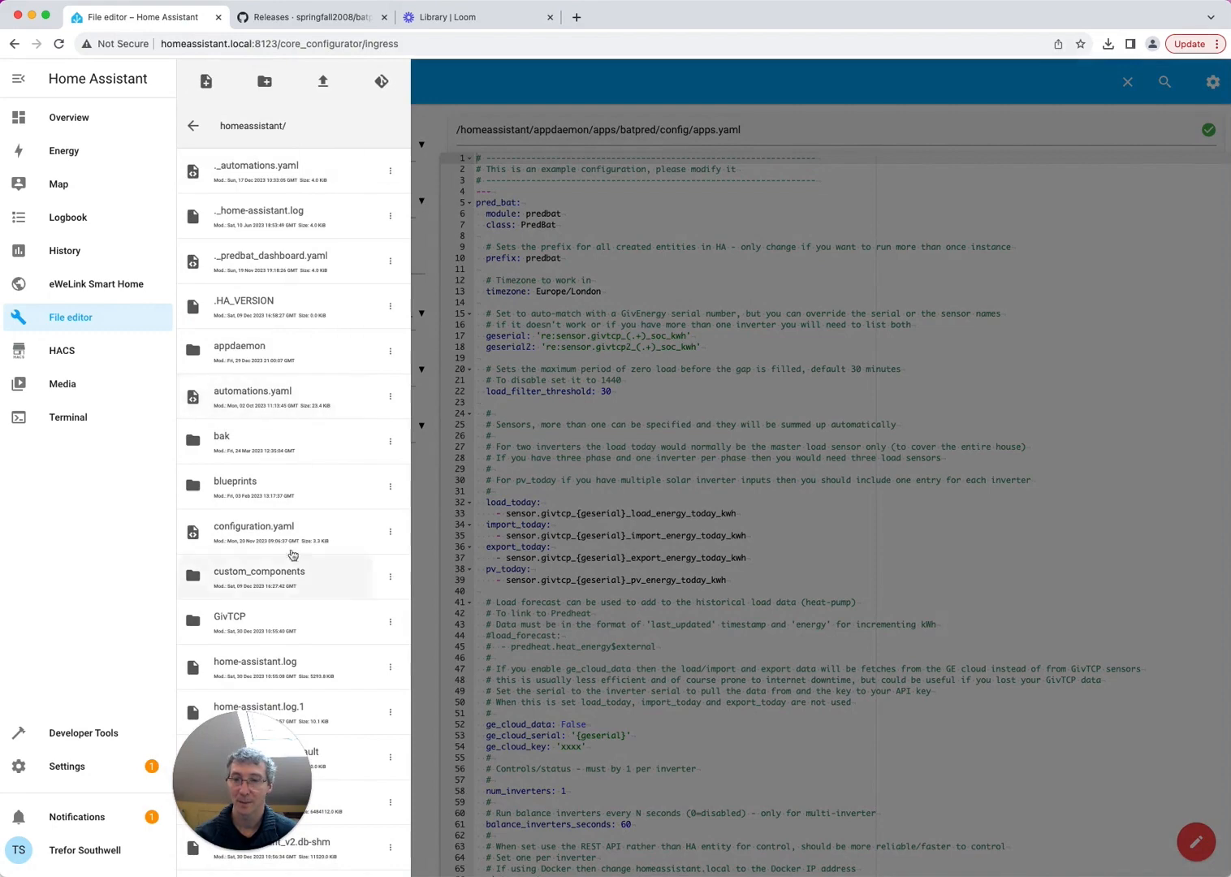
pyautogui.click(290, 367)
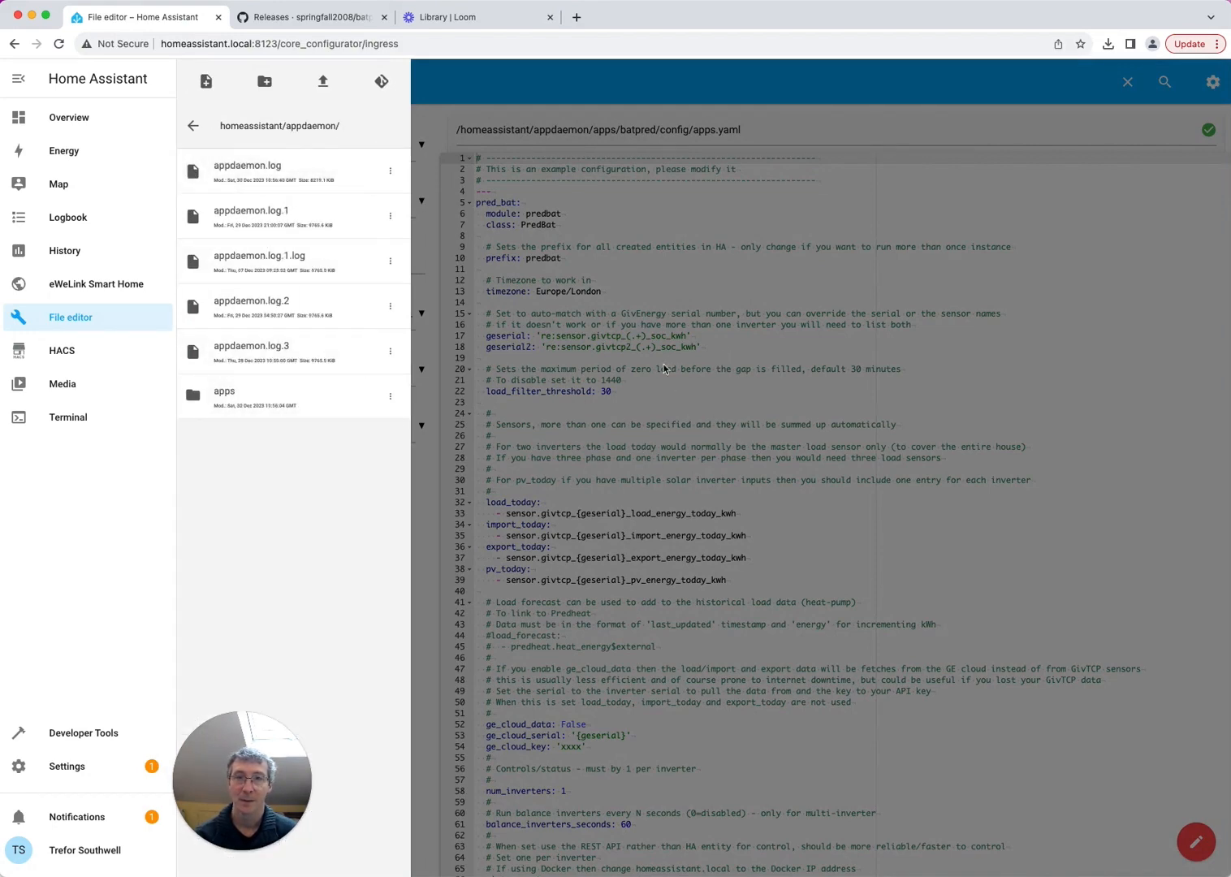
pyautogui.click(288, 154)
pyautogui.click(734, 274)
pyautogui.scroll(-10, 738, 275)
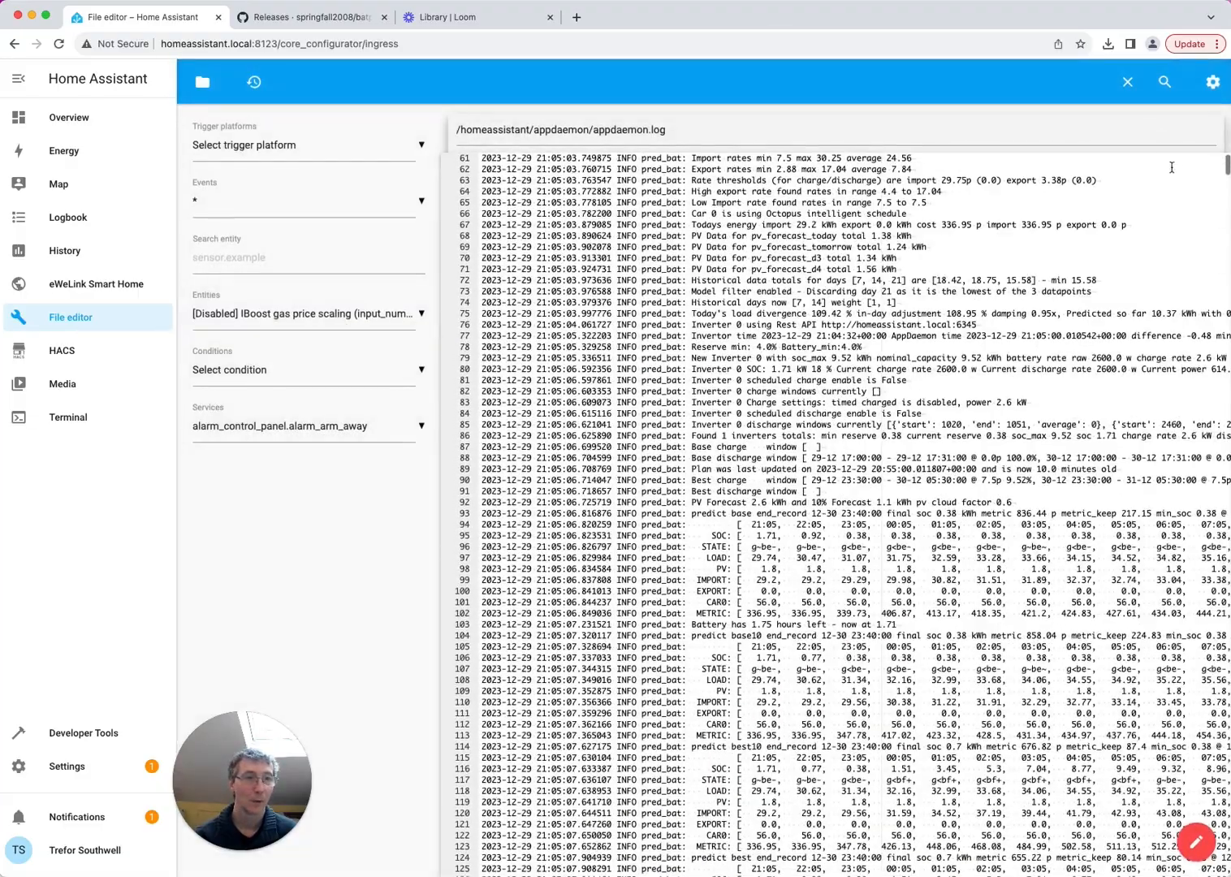
pyautogui.scroll(-3, 1219, 165)
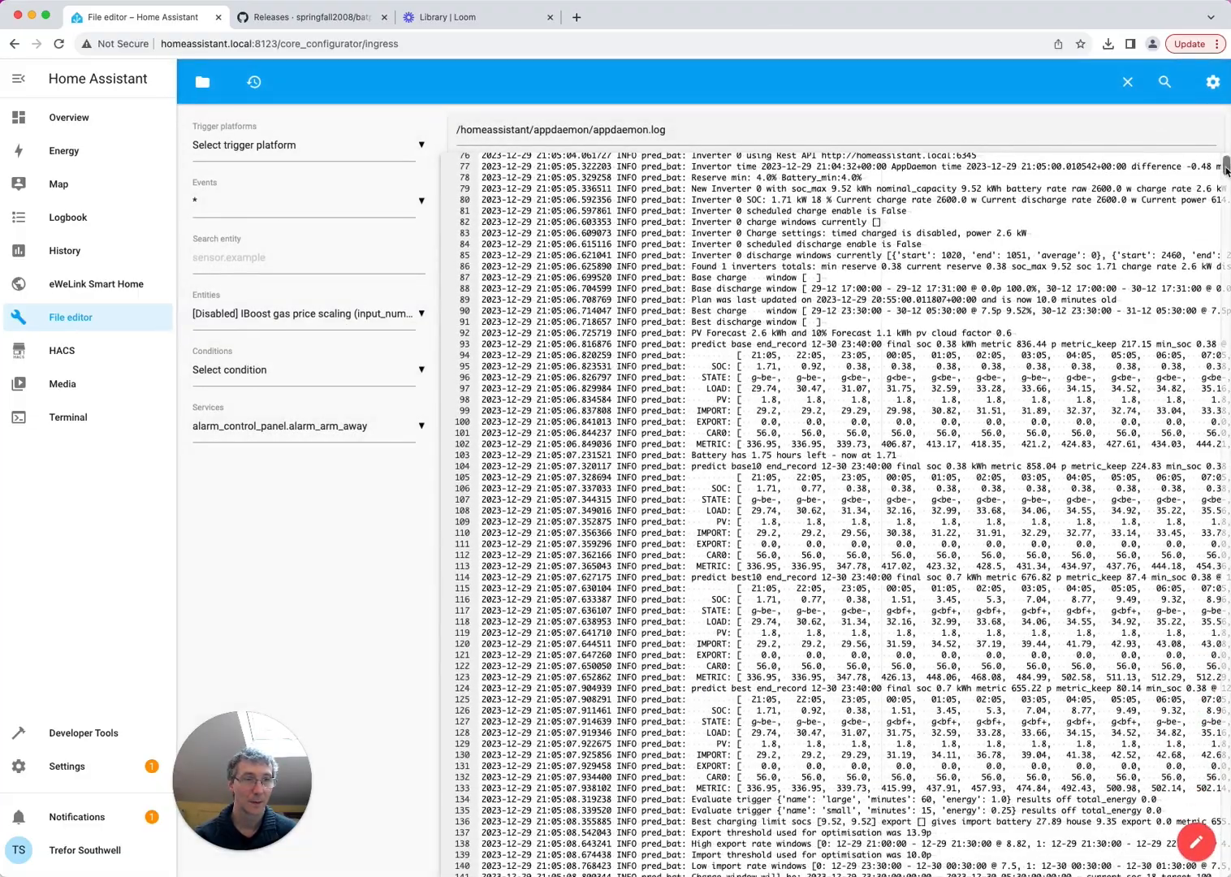
pyautogui.moveTo(1226, 169); pyautogui.dragTo(1226, 871)
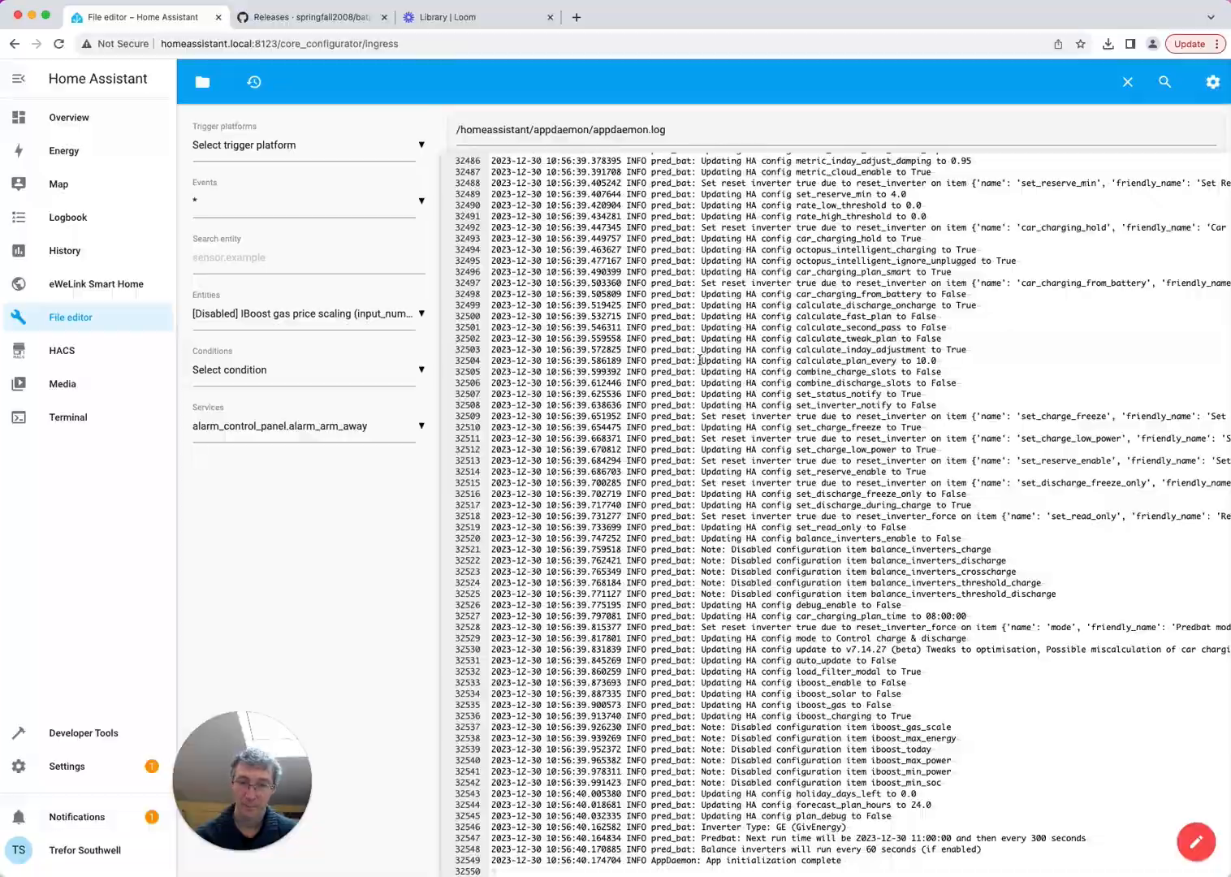
# Examine the Predbat startup and configuration entries further up in appdaemon.log.
pyautogui.scroll(20, 789, 335)
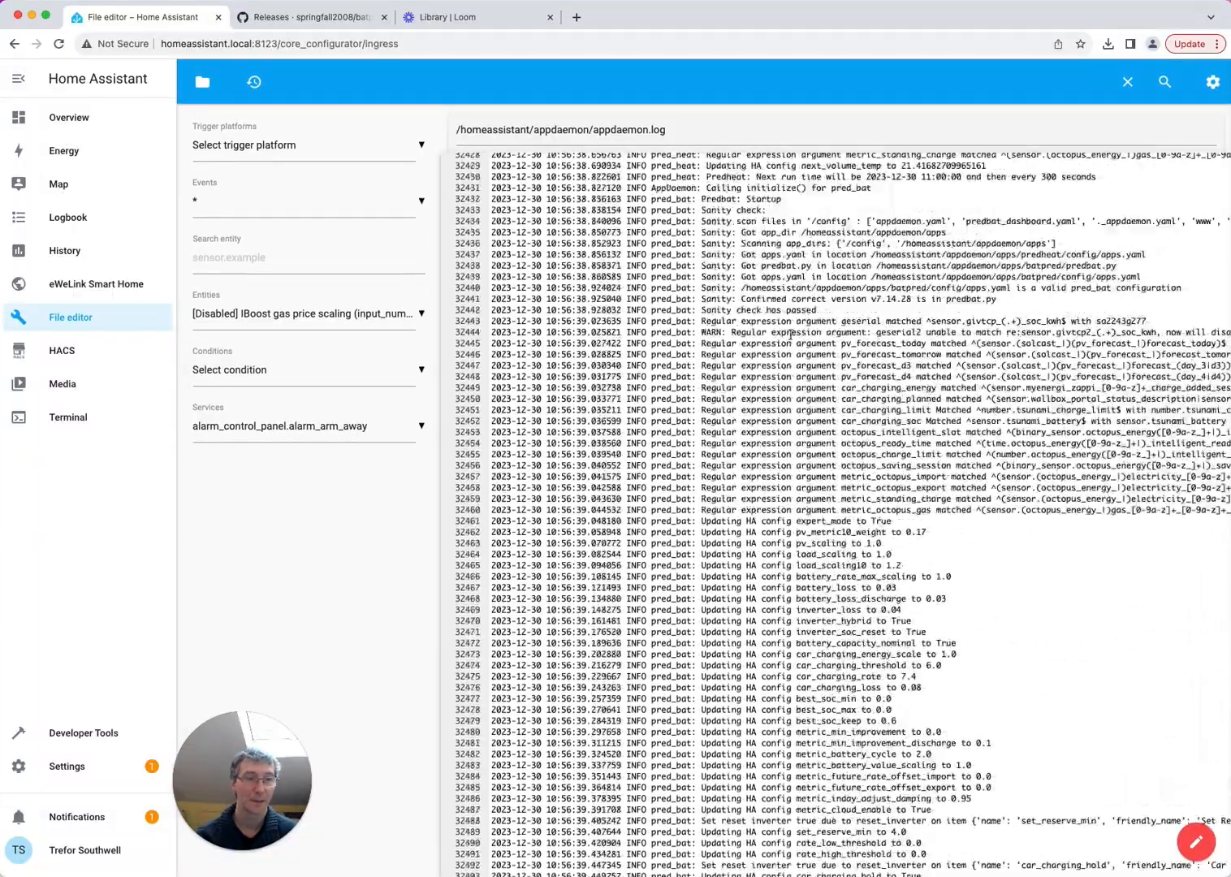
pyautogui.scroll(20, 847, 448)
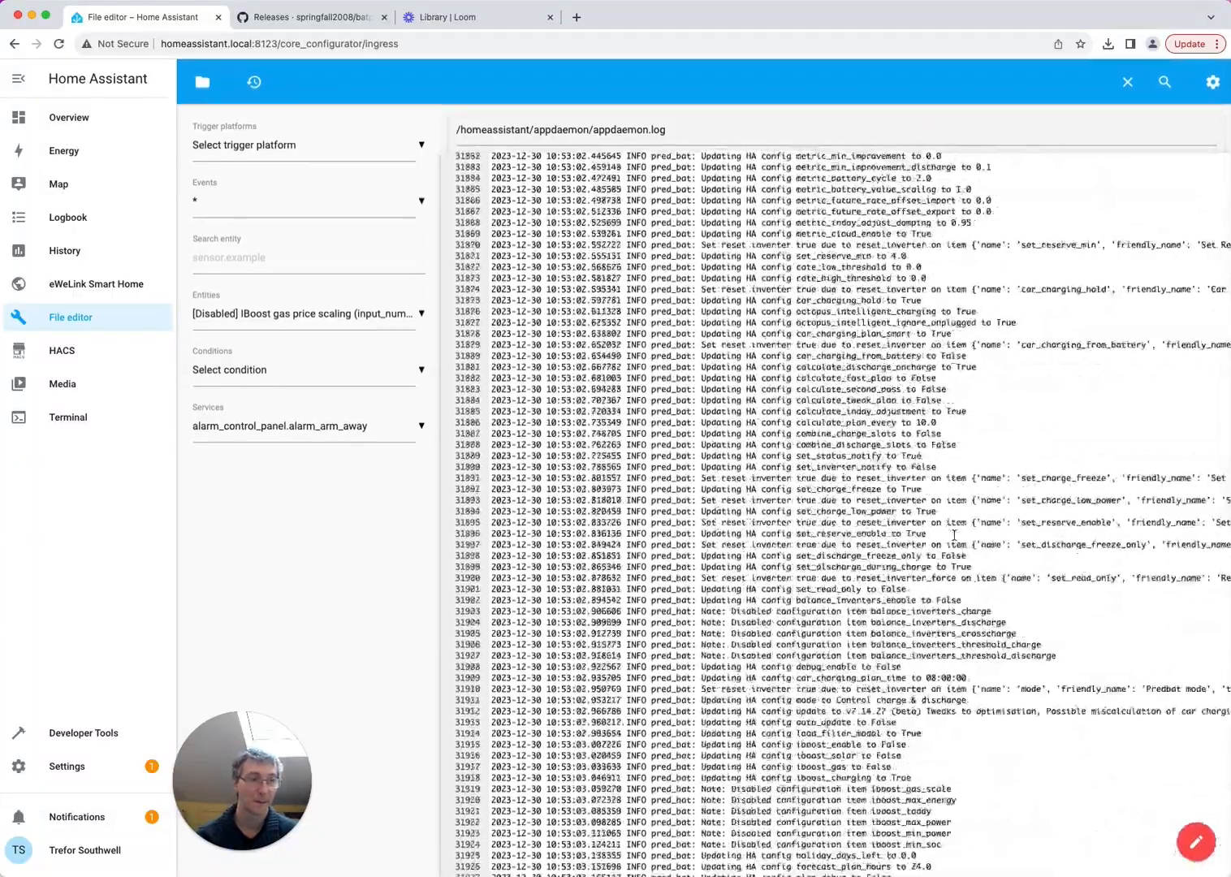
pyautogui.scroll(10, 836, 504)
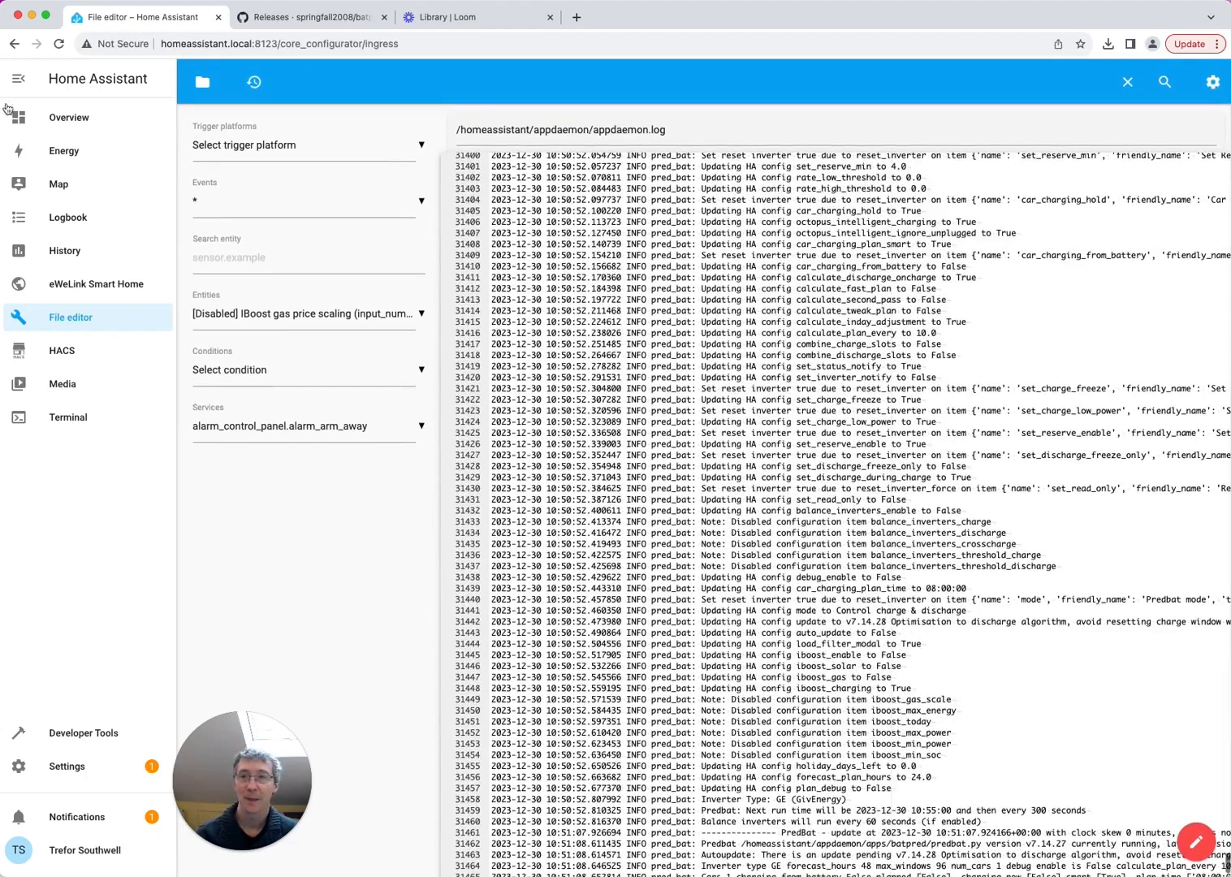
# Check the installed and latest versions in the Predbat Core Update details on the Predbat dashboard.
pyautogui.click(79, 119)
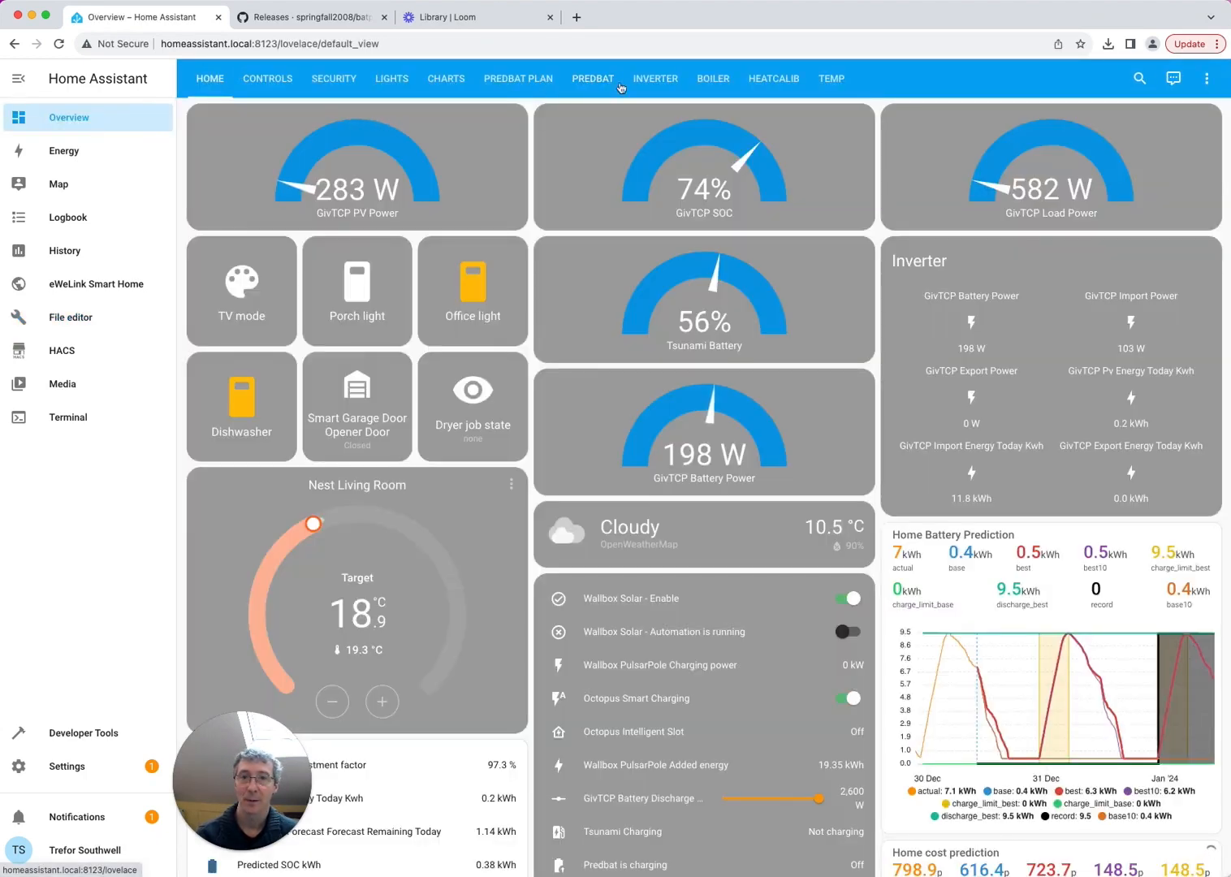
pyautogui.click(599, 80)
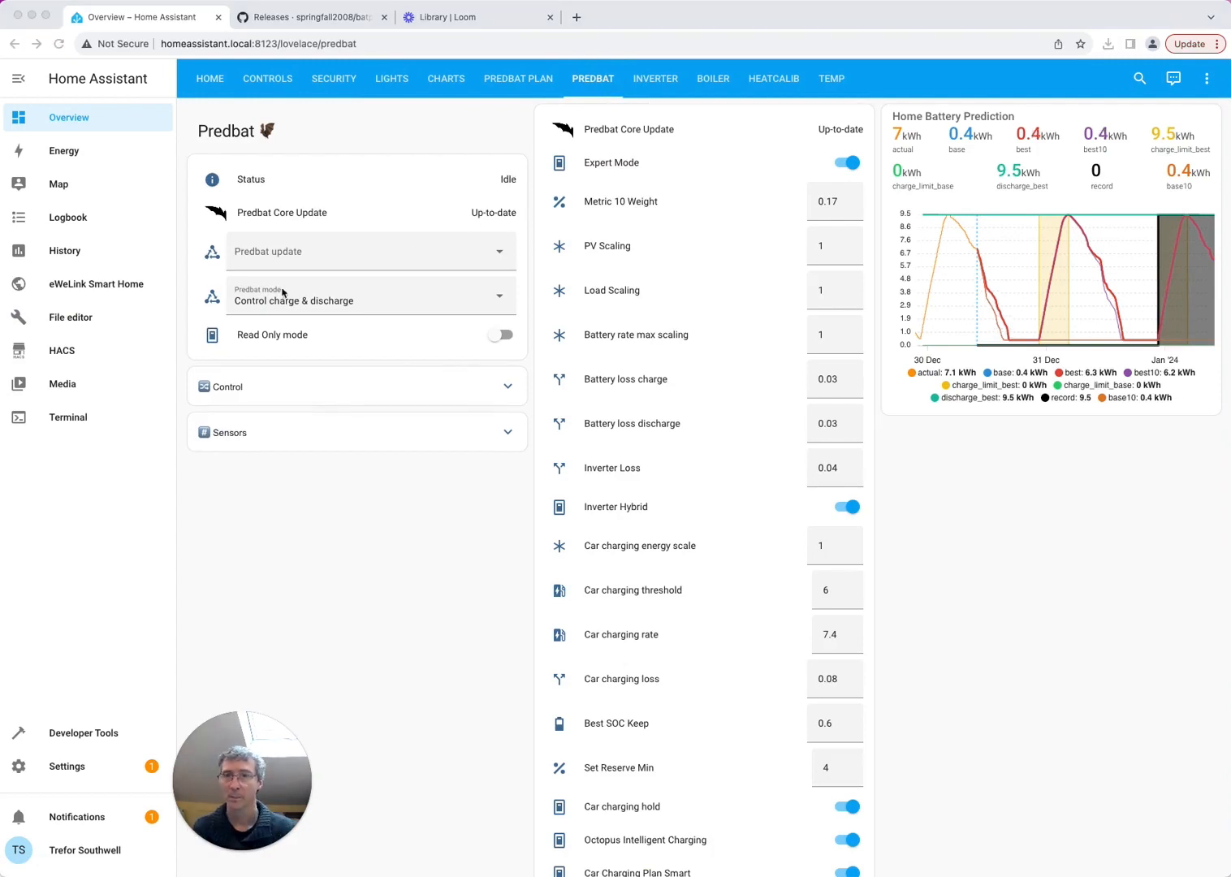
pyautogui.click(494, 216)
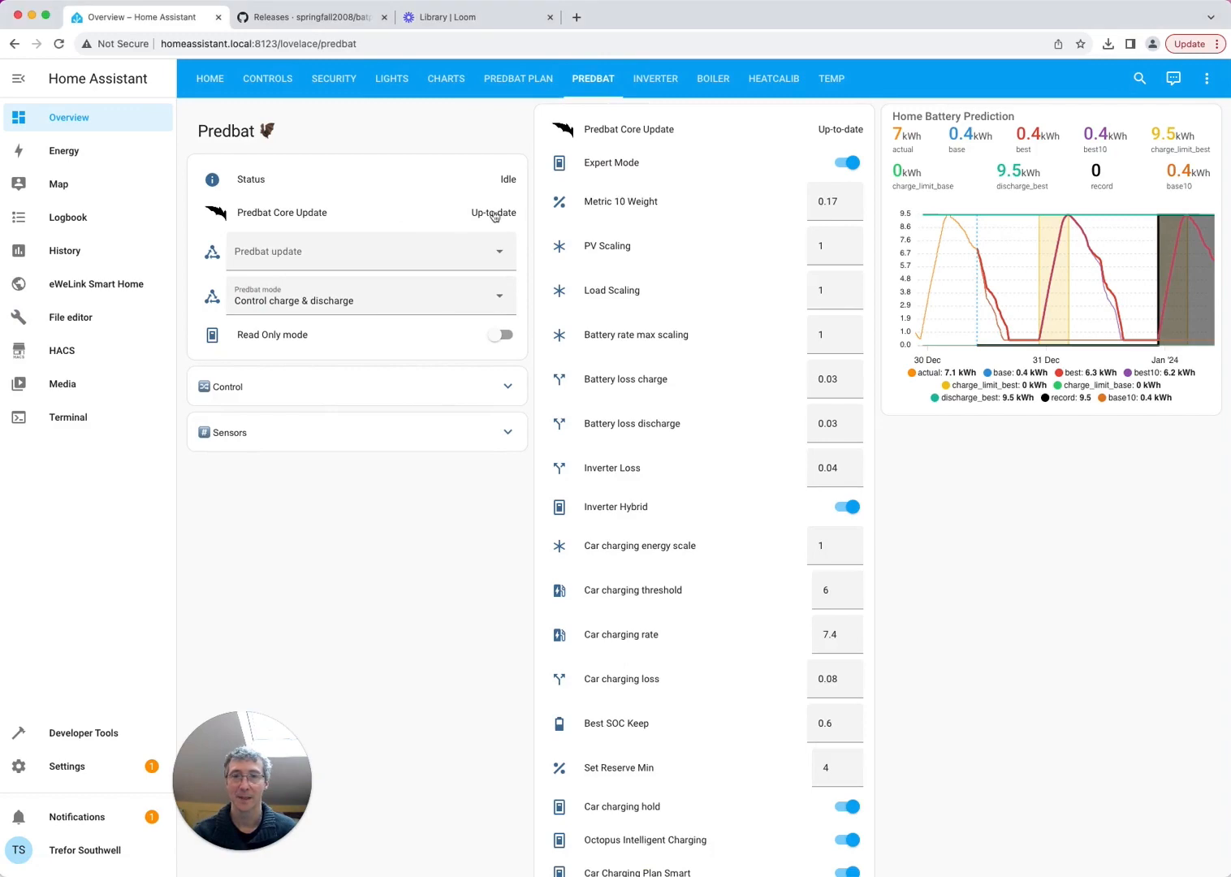
pyautogui.click(221, 215)
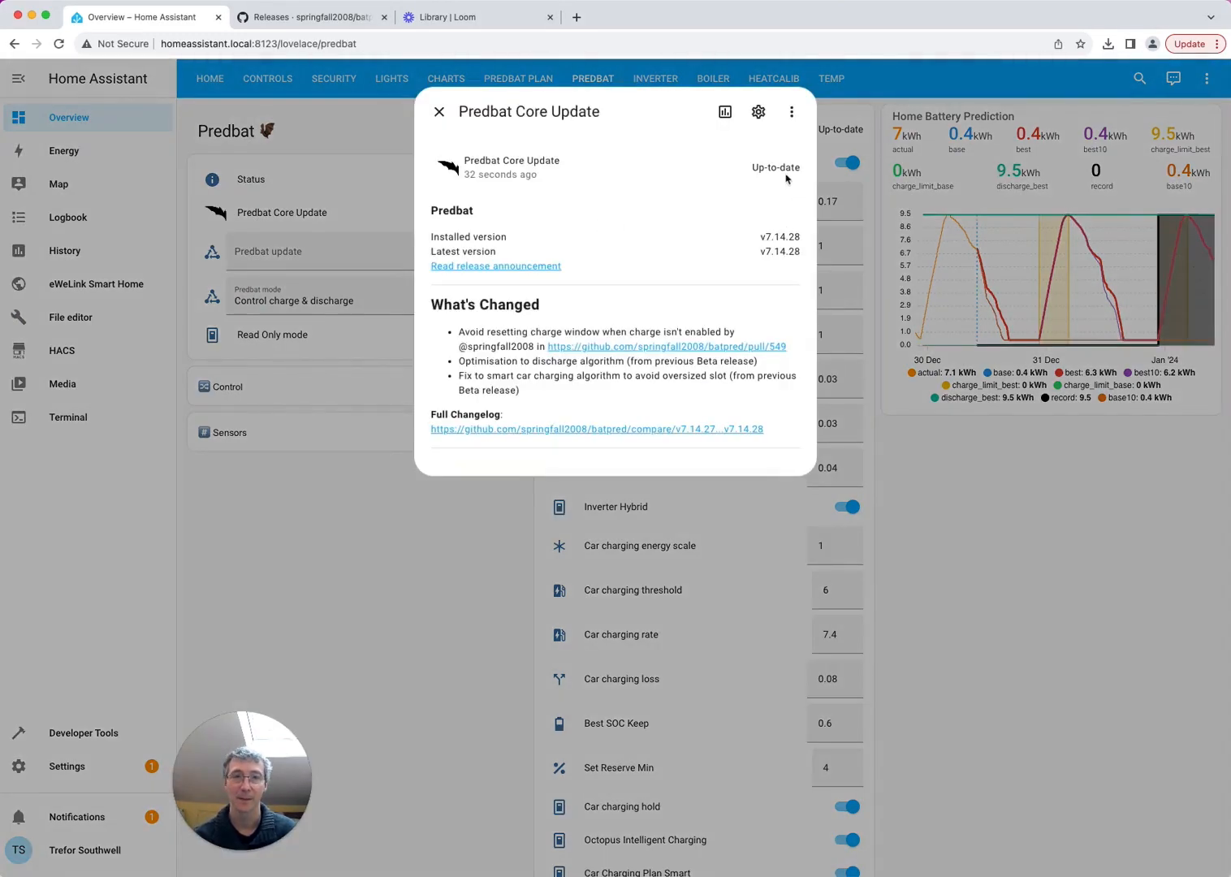
pyautogui.click(439, 111)
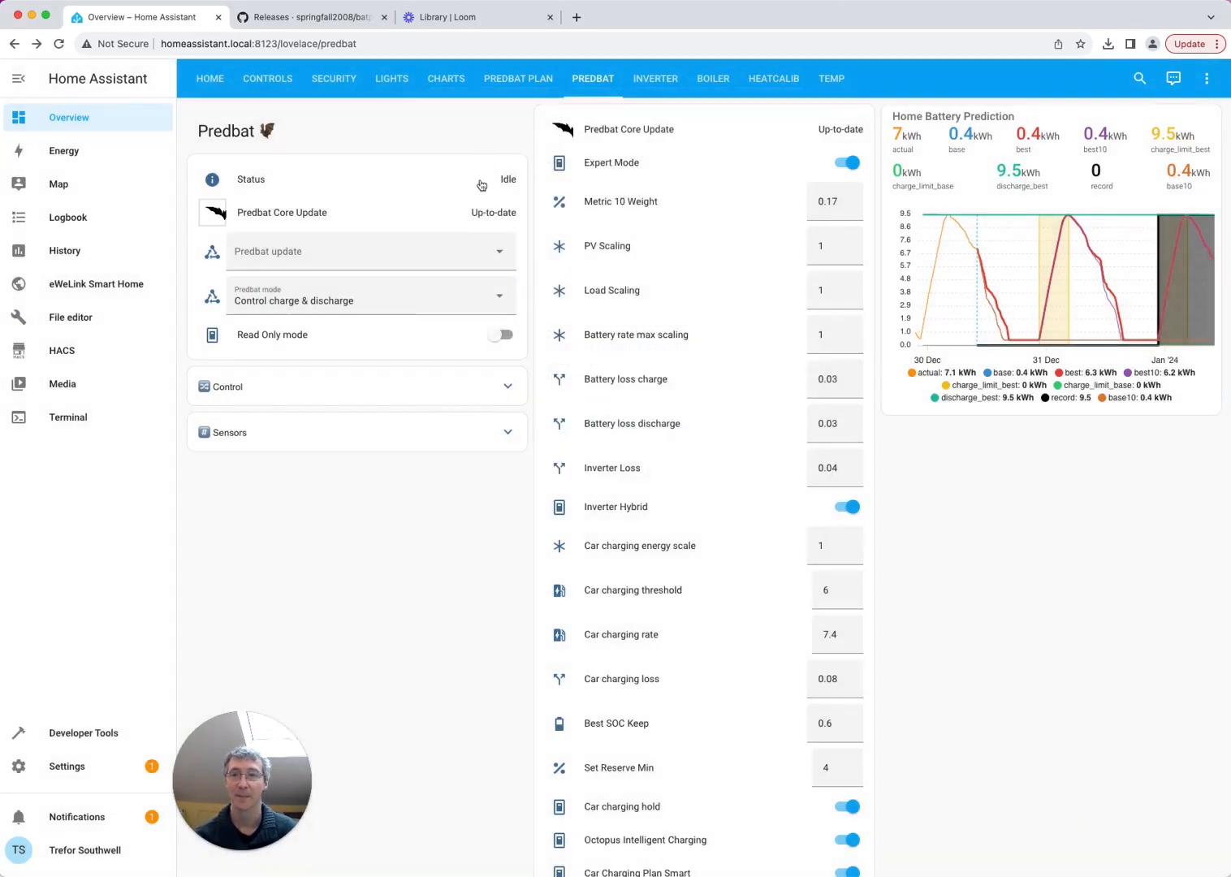
# Refresh the dashboard and examine the history and settings of the Predbat update entity.
pyautogui.click(60, 44)
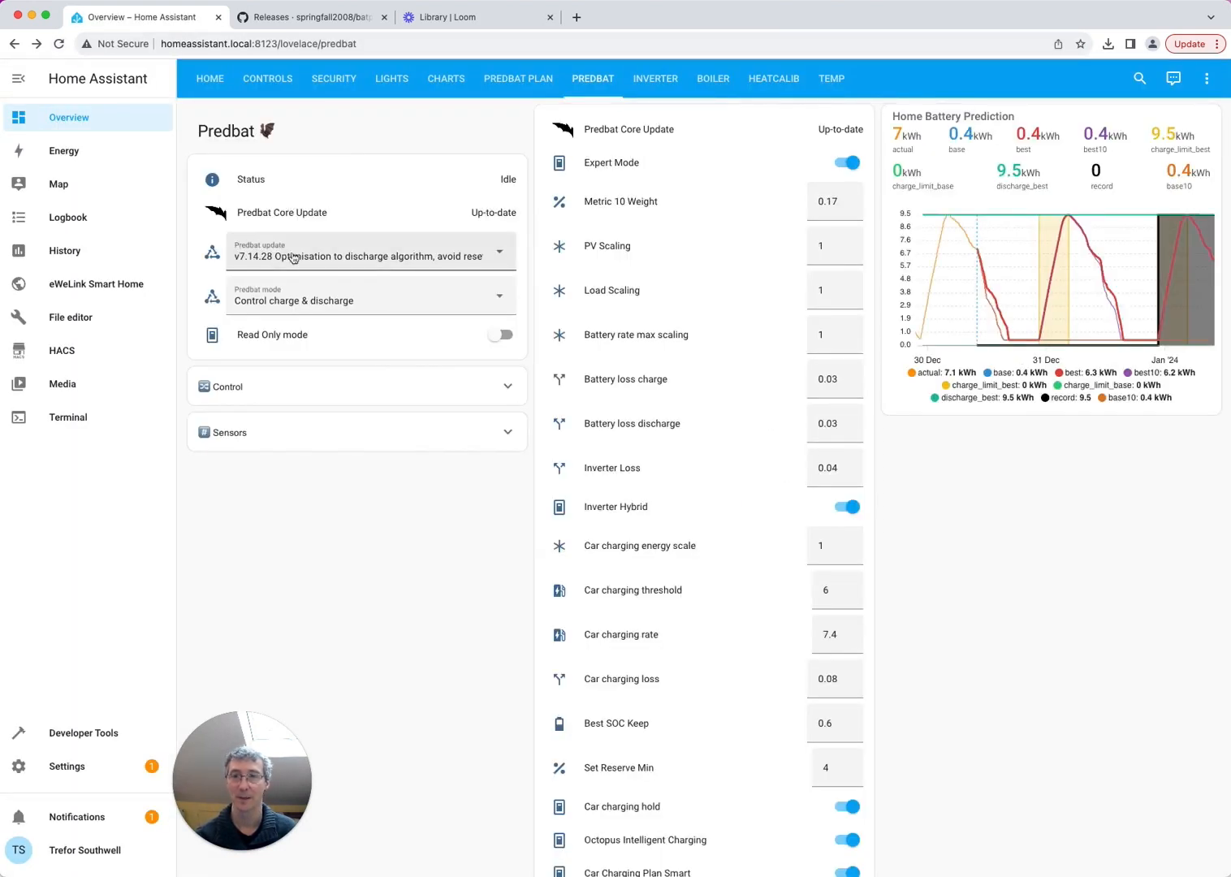
pyautogui.click(213, 254)
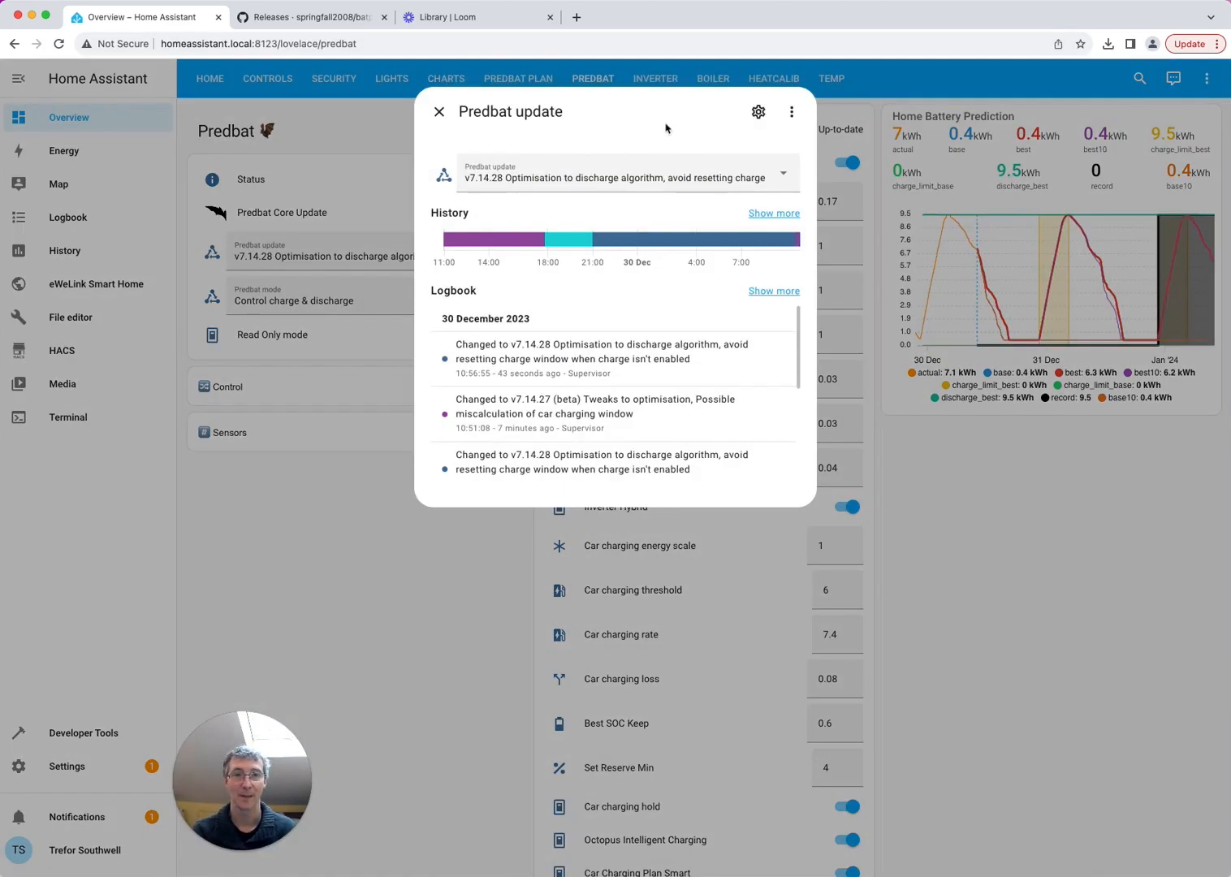
pyautogui.moveTo(580, 242)
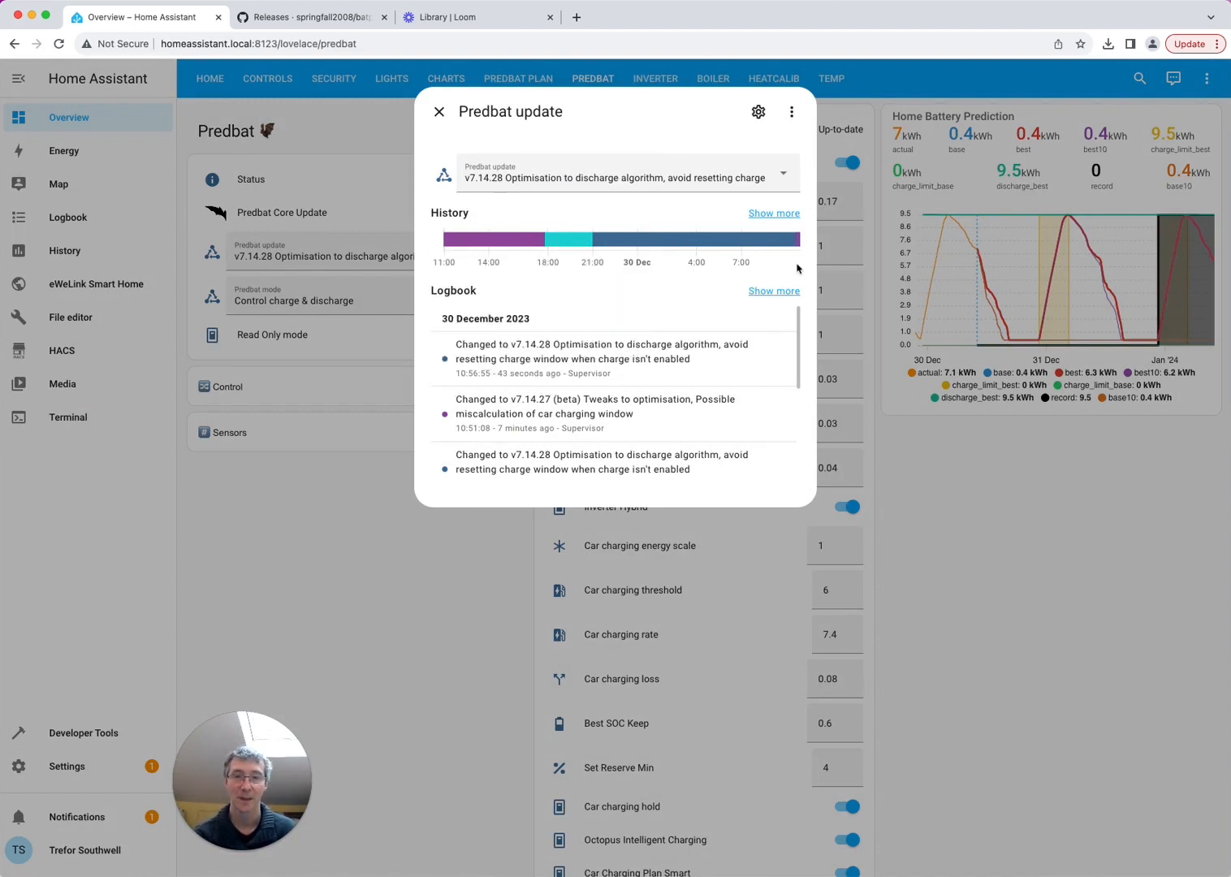
pyautogui.click(758, 111)
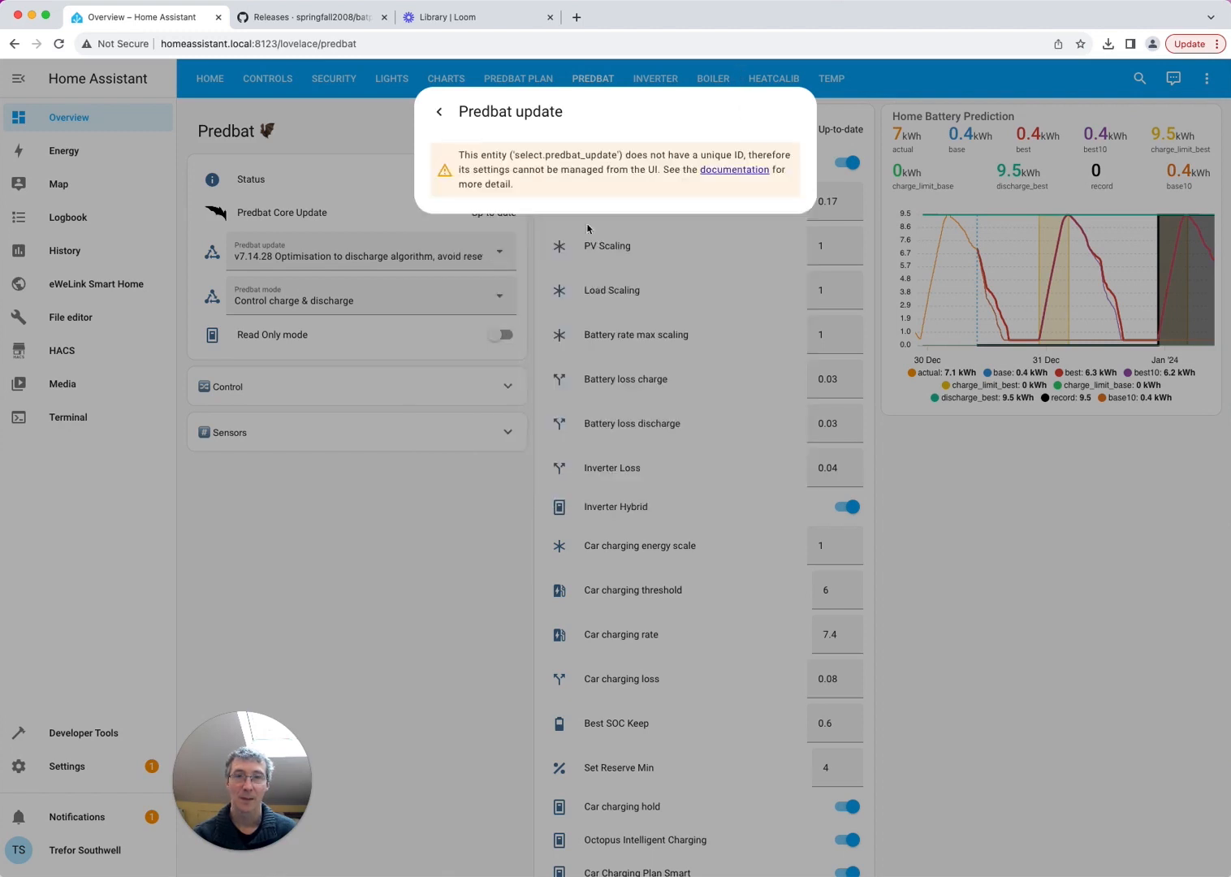
pyautogui.click(439, 111)
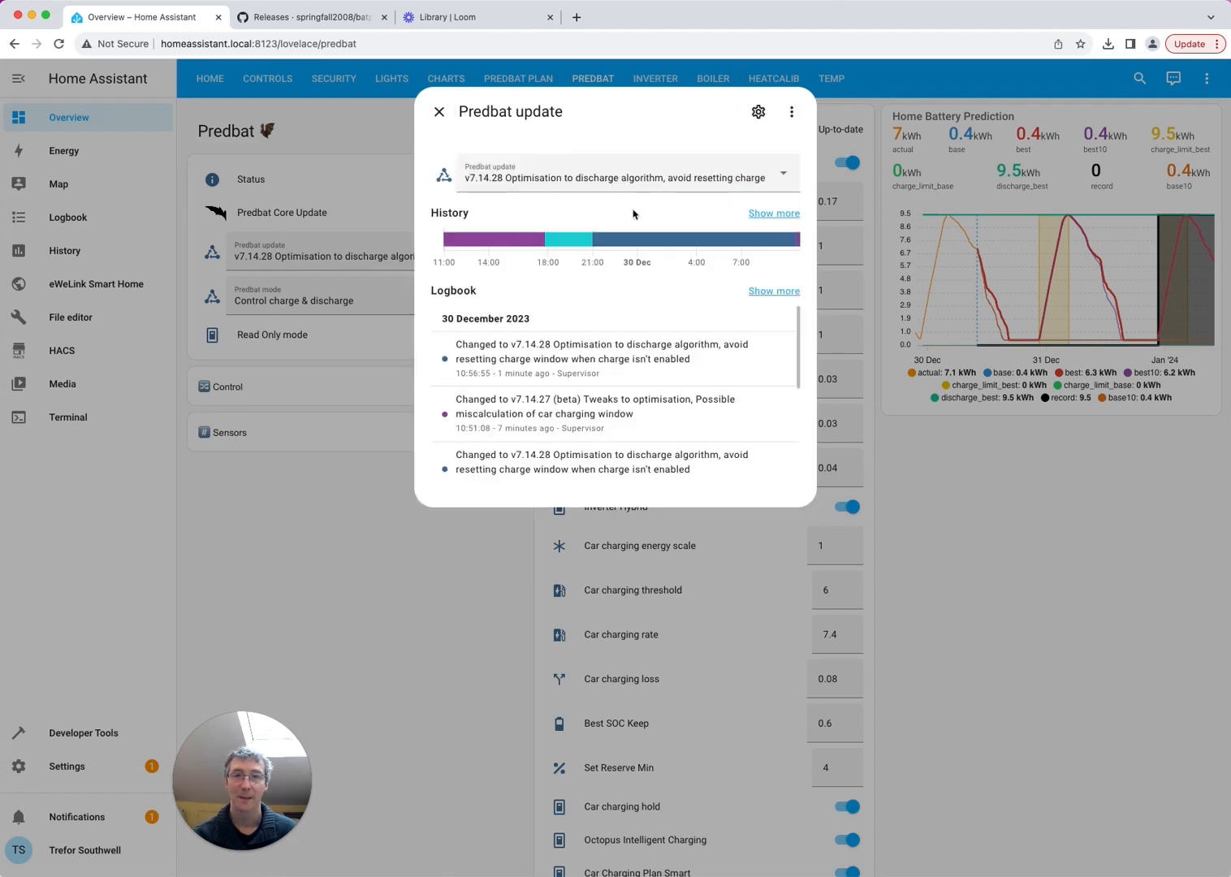
# Set the Predbat update version to v7.14.27 (beta) and close its details.
pyautogui.click(550, 180)
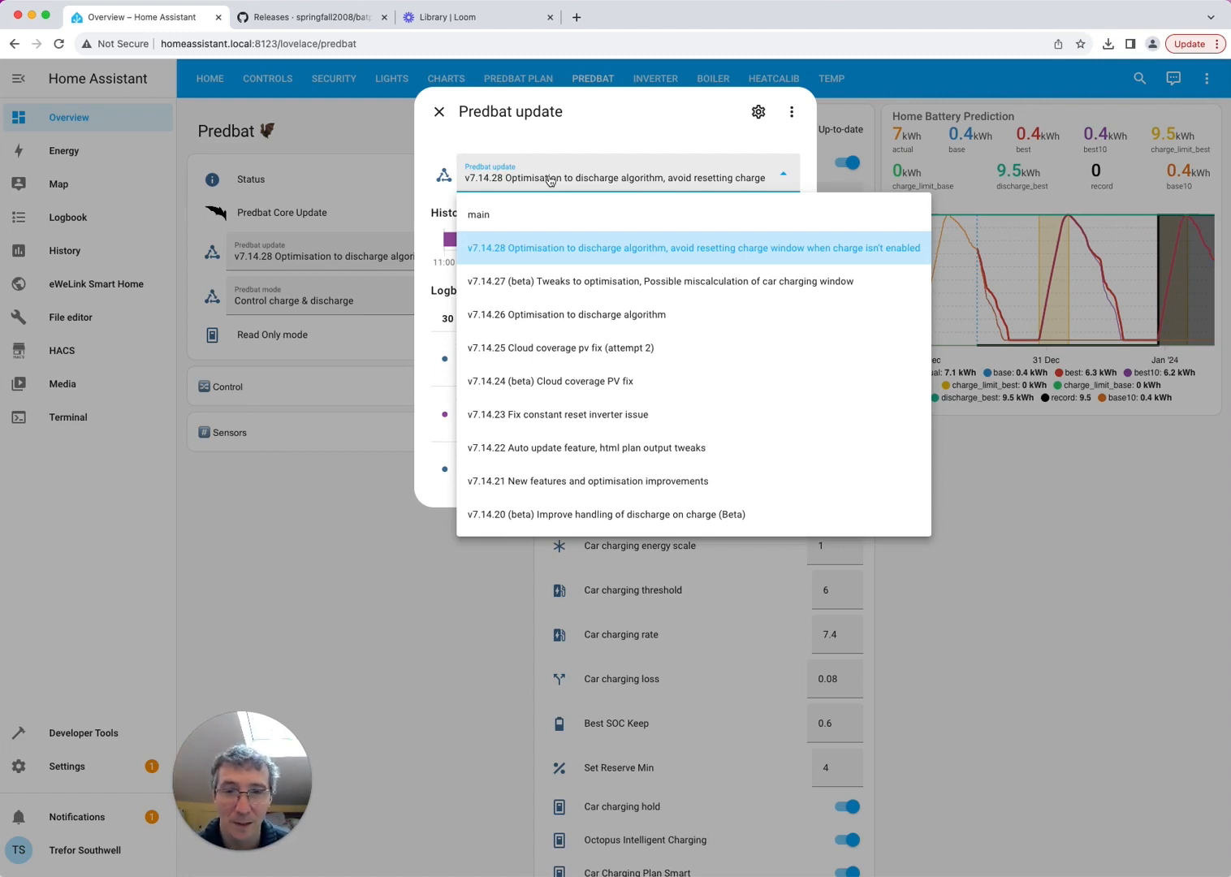
pyautogui.click(647, 282)
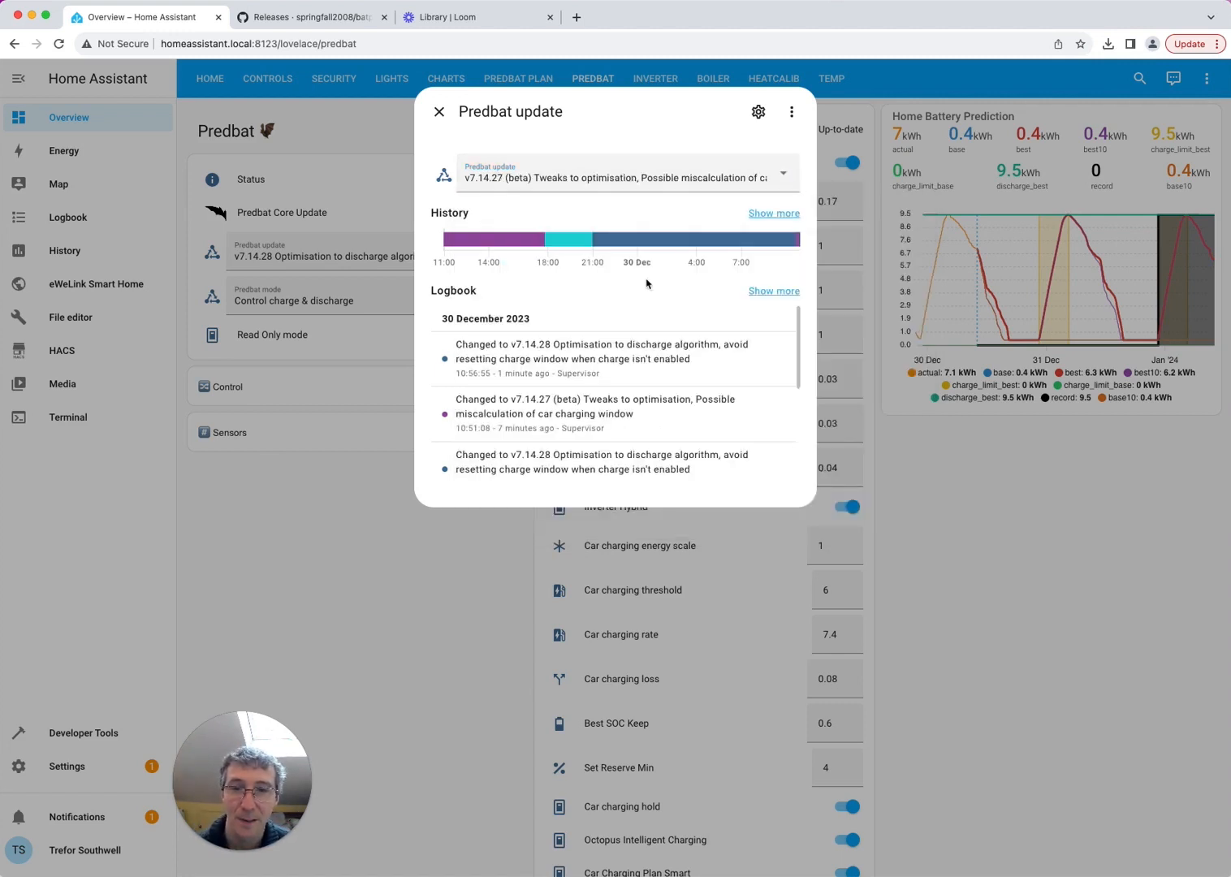
pyautogui.click(436, 116)
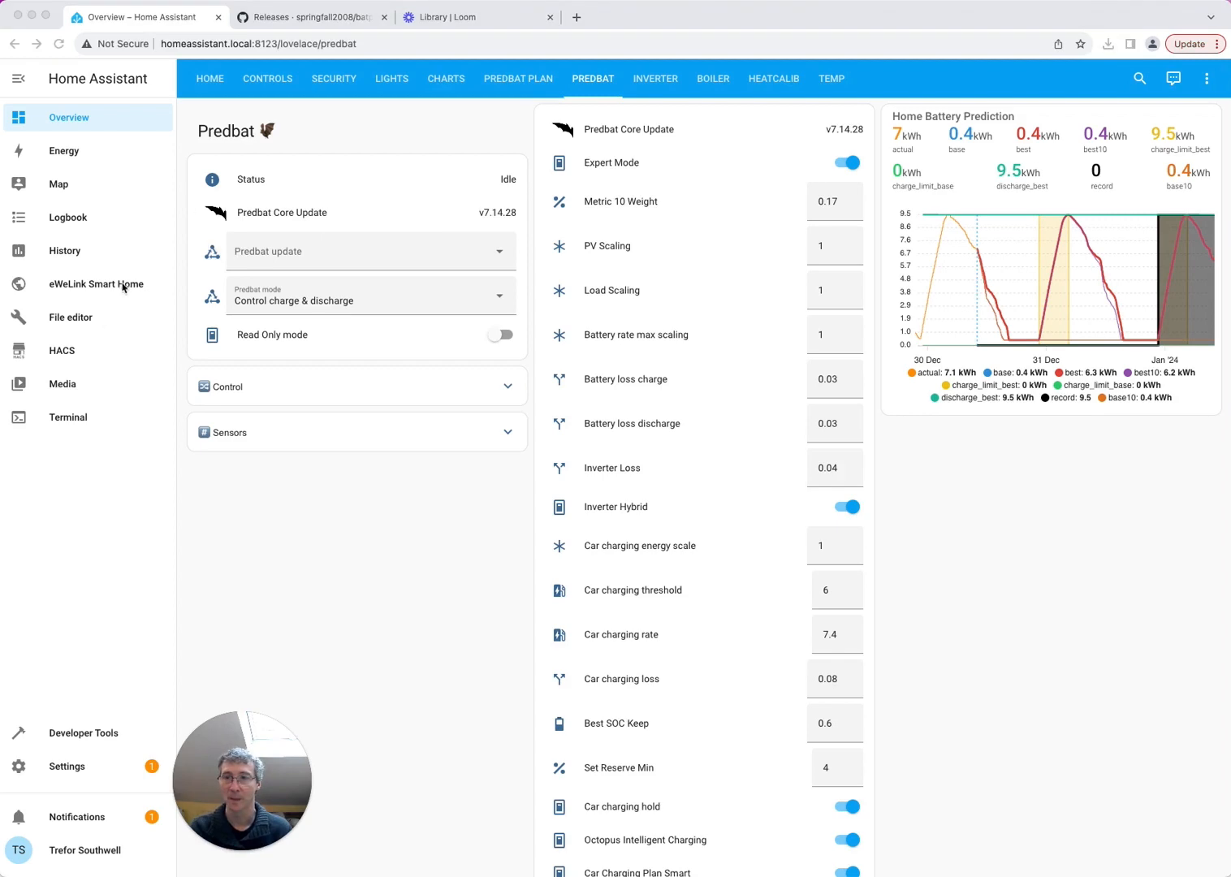
# Check the installed and latest versions in the Predbat Core Update details again, and refresh the dashboard.
pyautogui.click(216, 213)
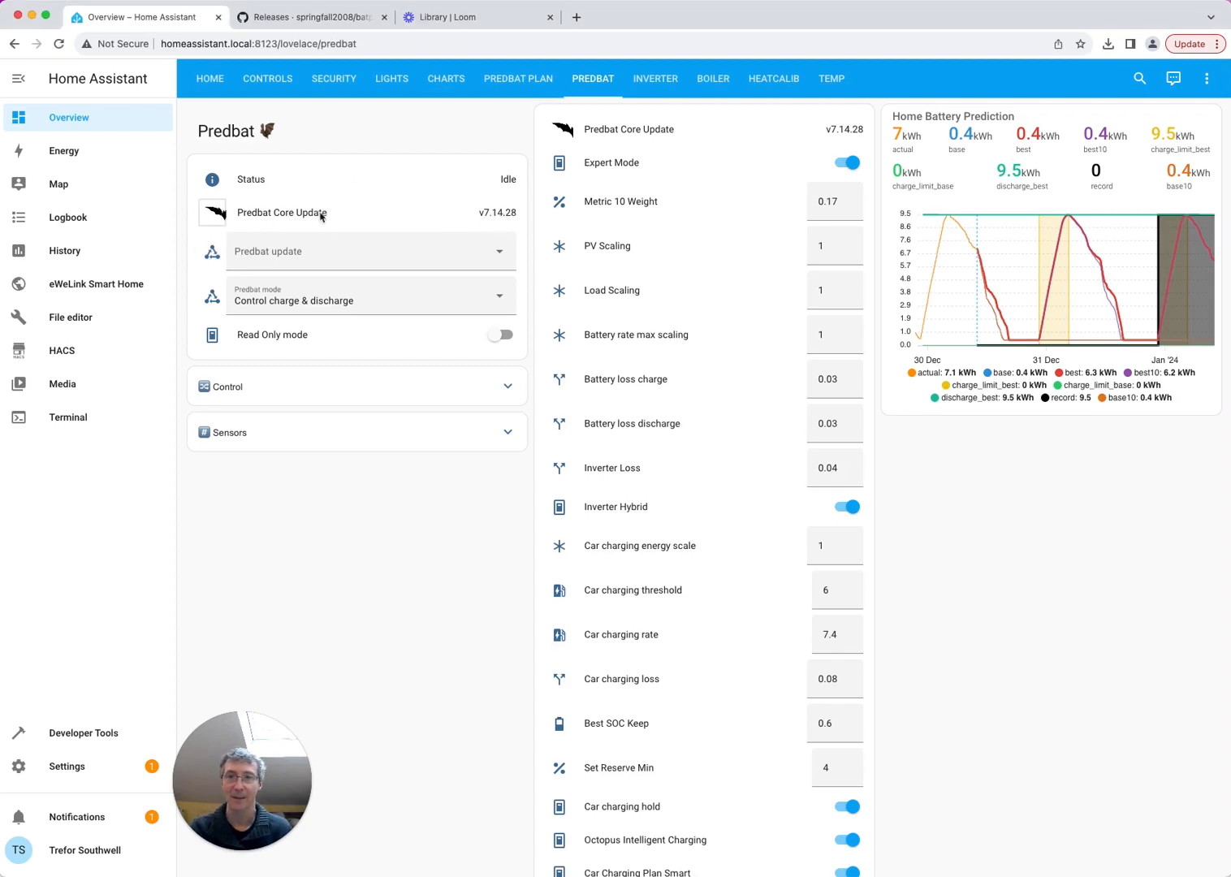
pyautogui.click(268, 213)
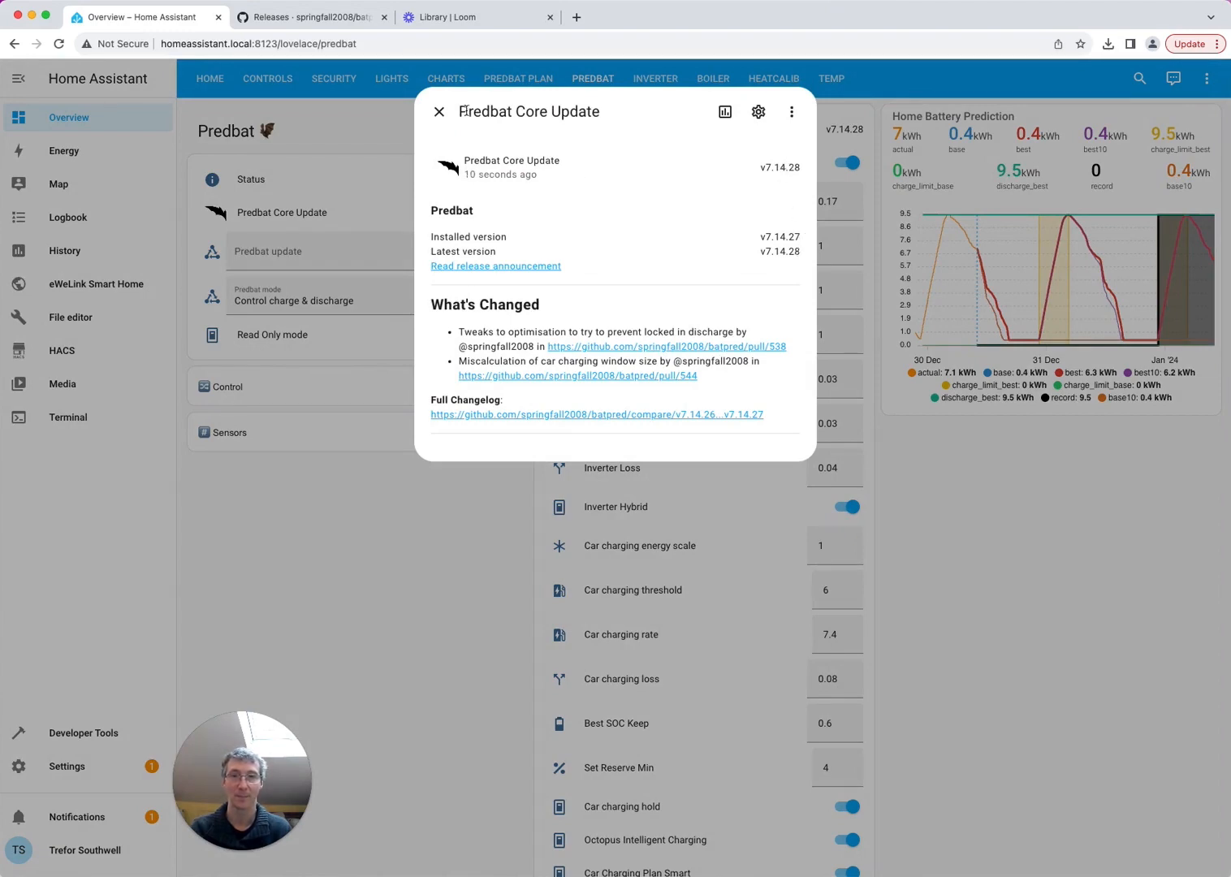
pyautogui.click(439, 120)
pyautogui.click(59, 44)
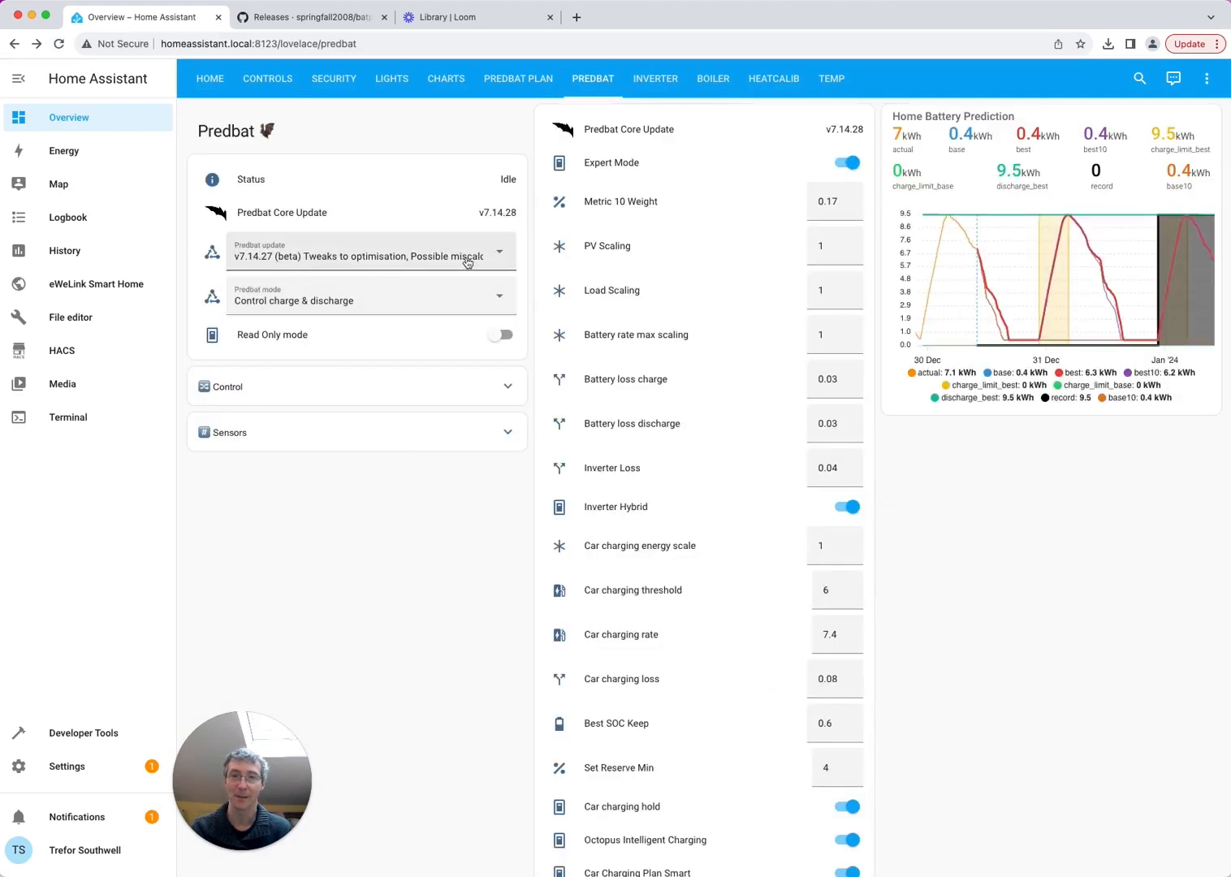
# Set the Predbat update version to v7.14.28 and check the change in the entity's logbook.
pyautogui.click(376, 255)
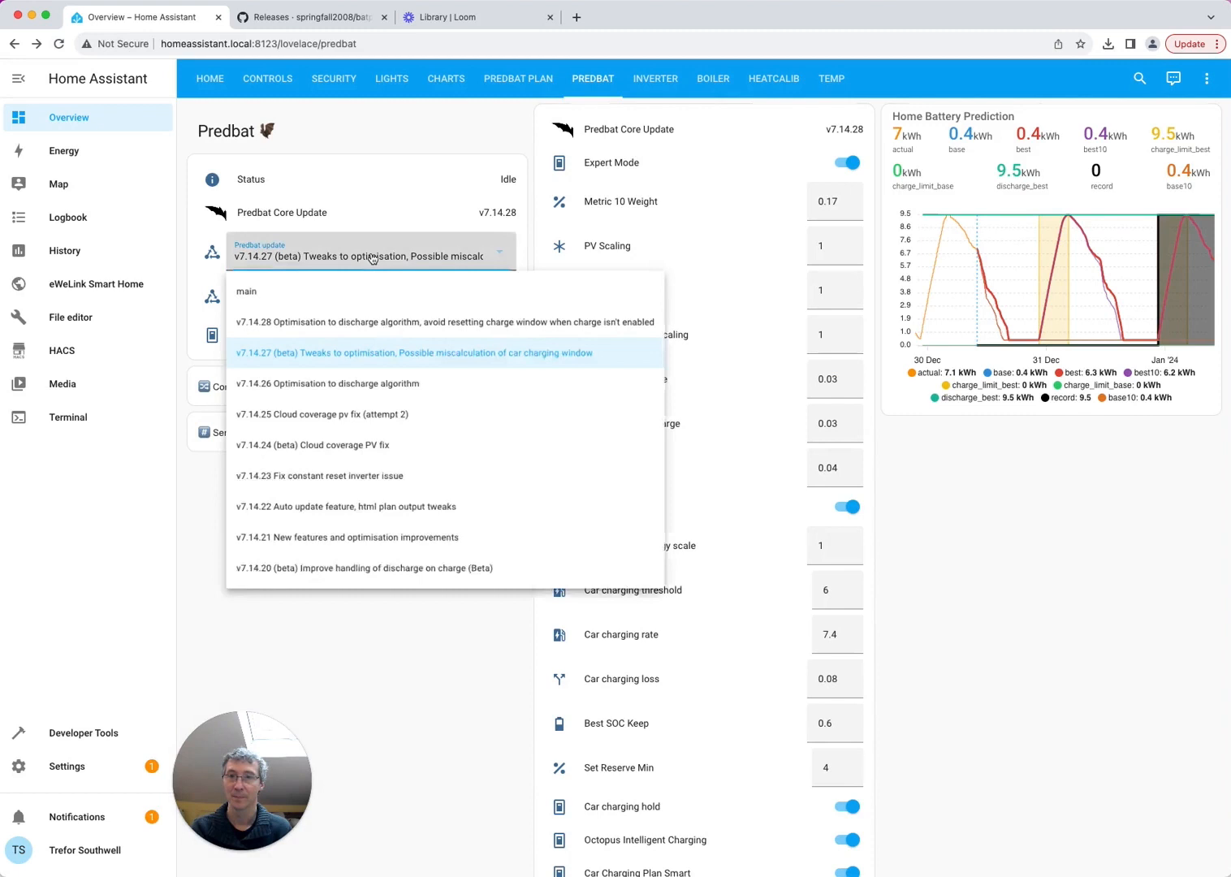
pyautogui.click(303, 333)
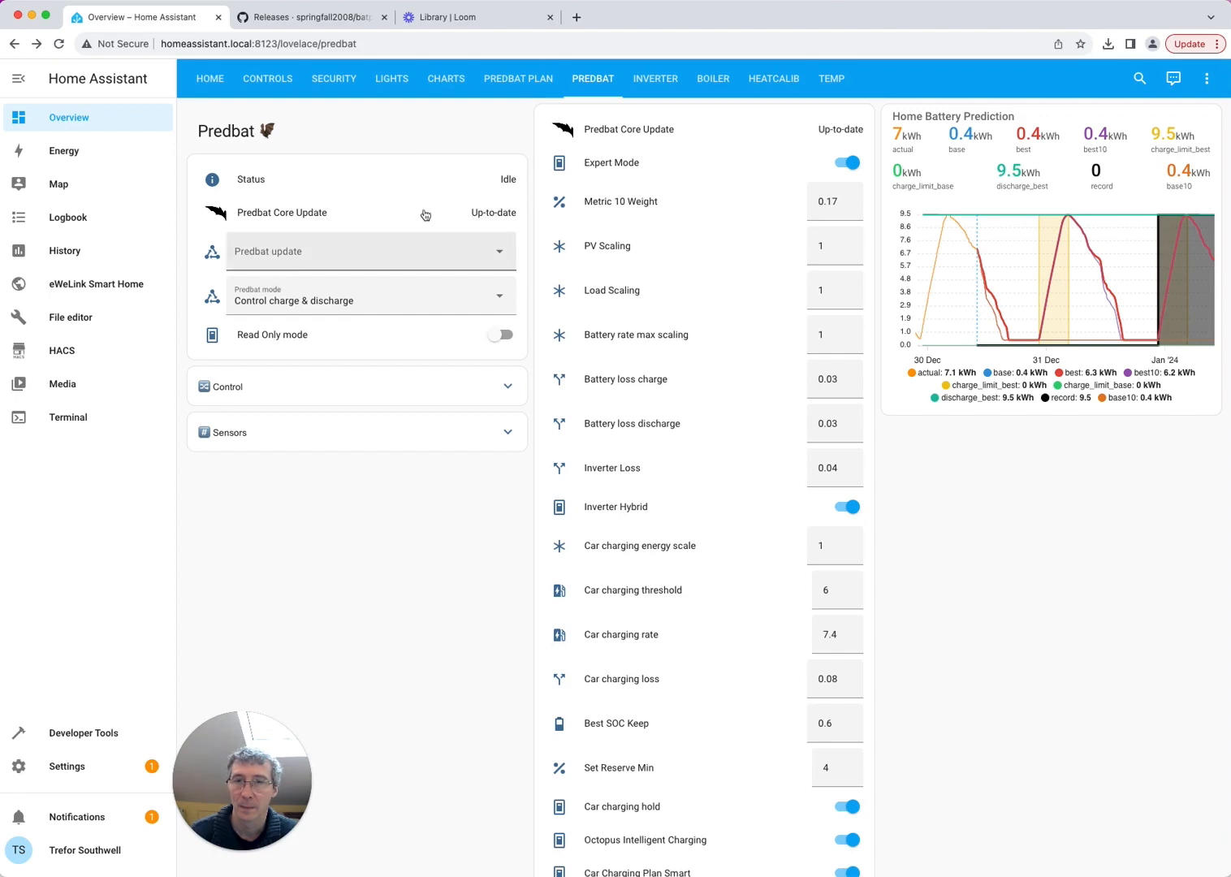
pyautogui.click(215, 261)
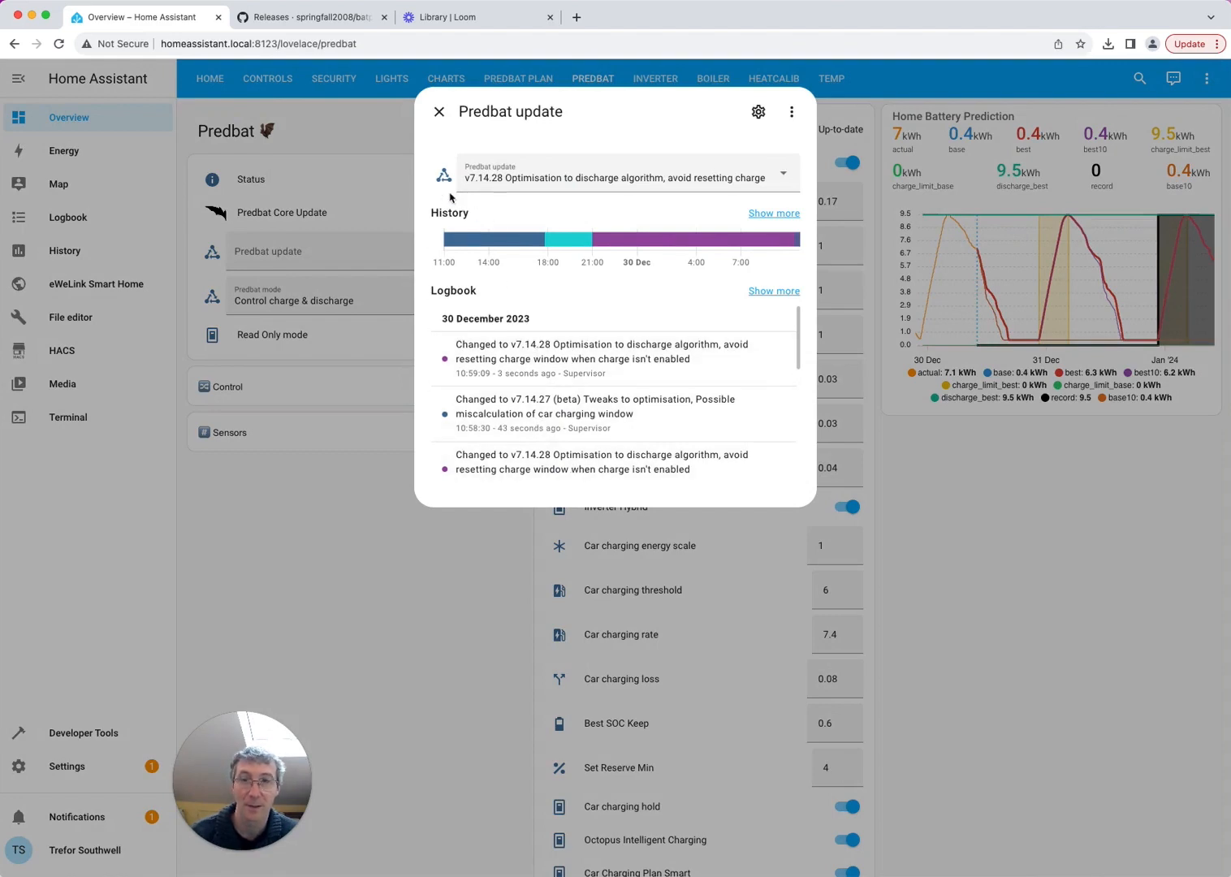
pyautogui.click(439, 111)
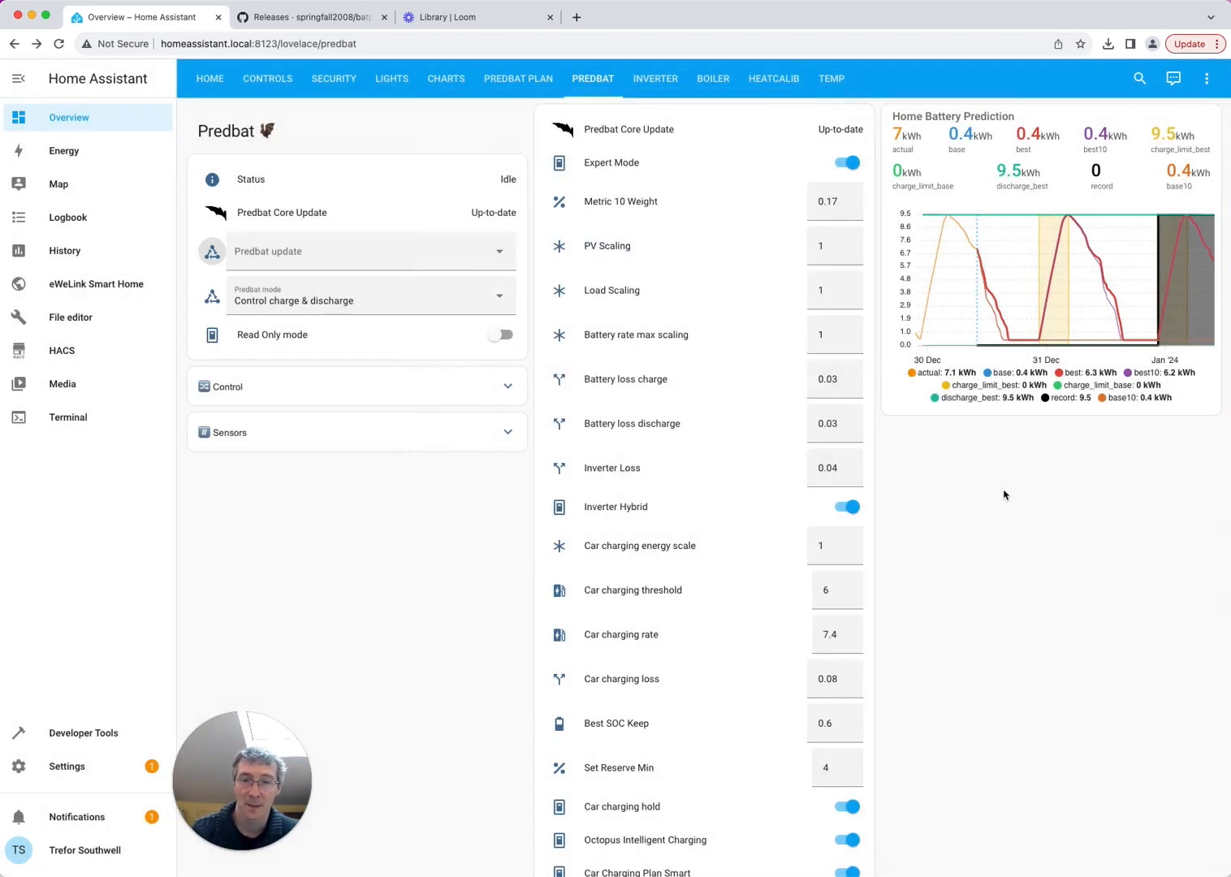